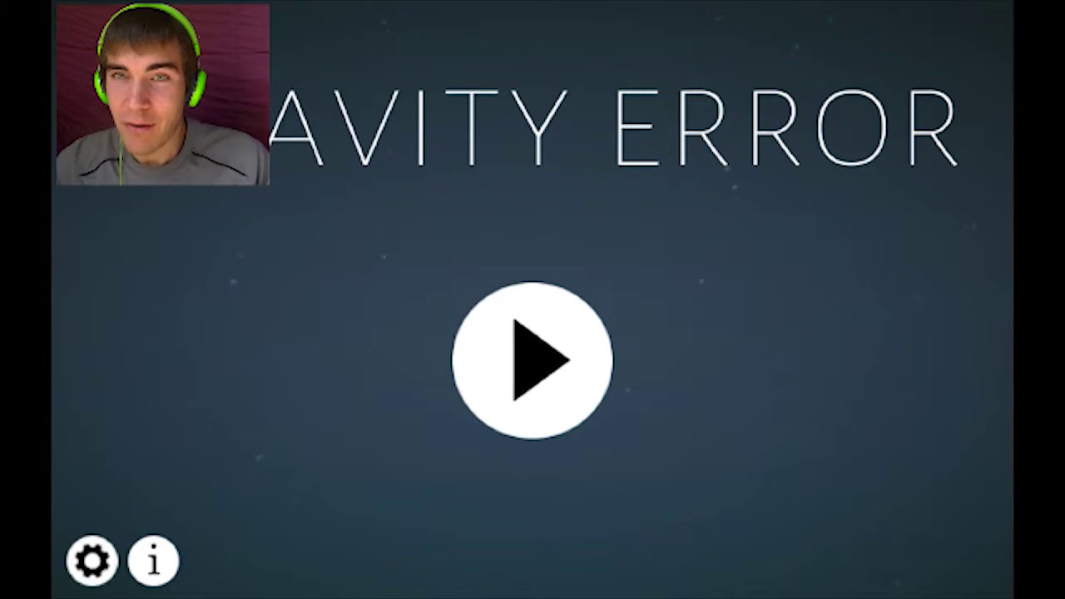
# Step: Press the large play button on the Gravity Error title screen to load the 'Space' level
pyautogui.click(532, 359)
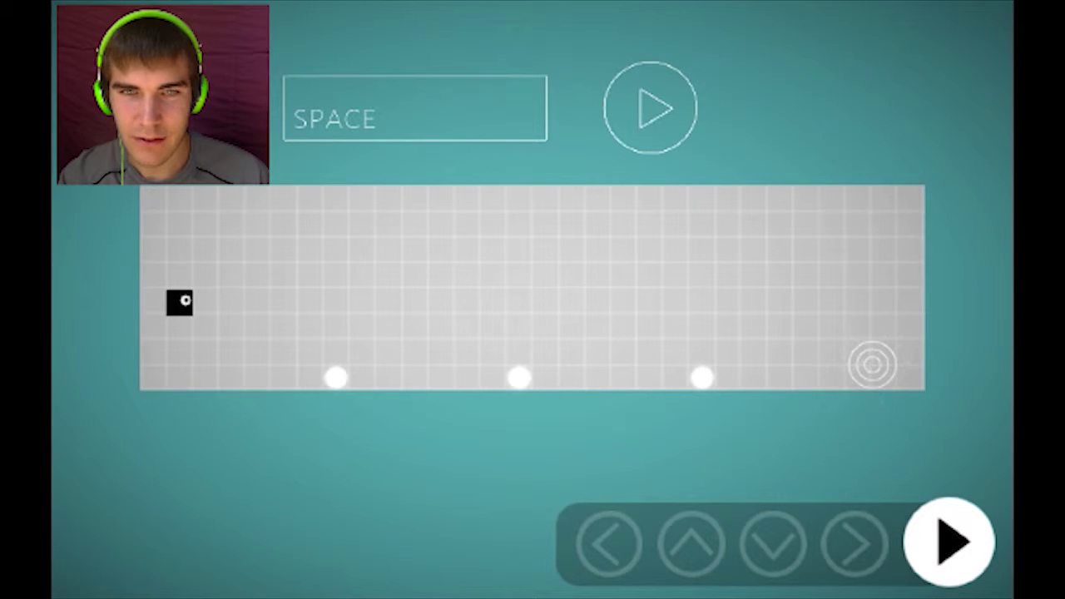
# Step: Make a first attempt at the Space level, steering the block, then reset it
pyautogui.press('space')
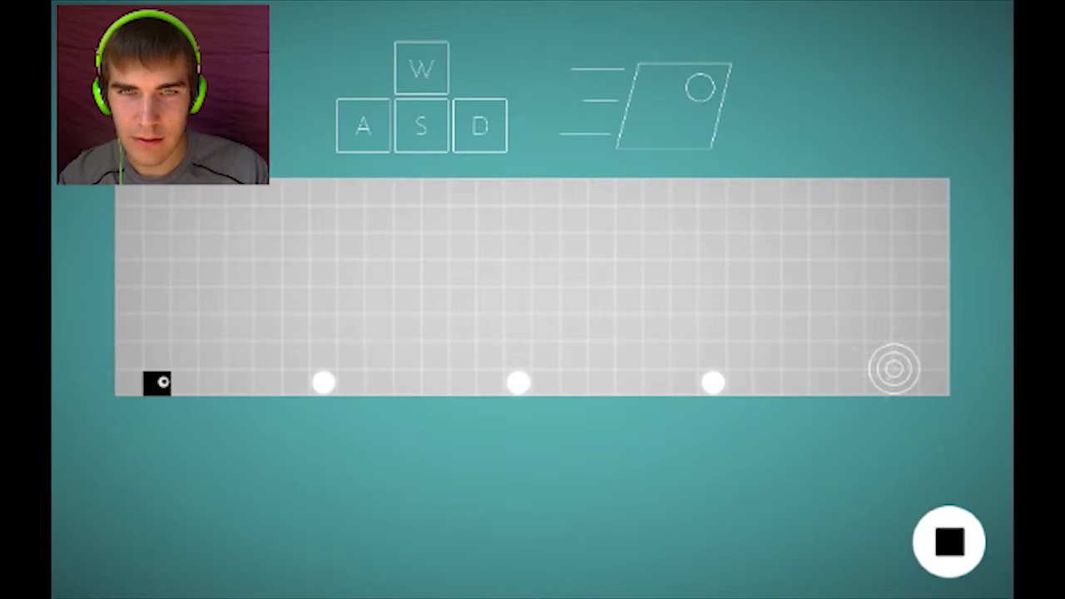
pyautogui.press('d')
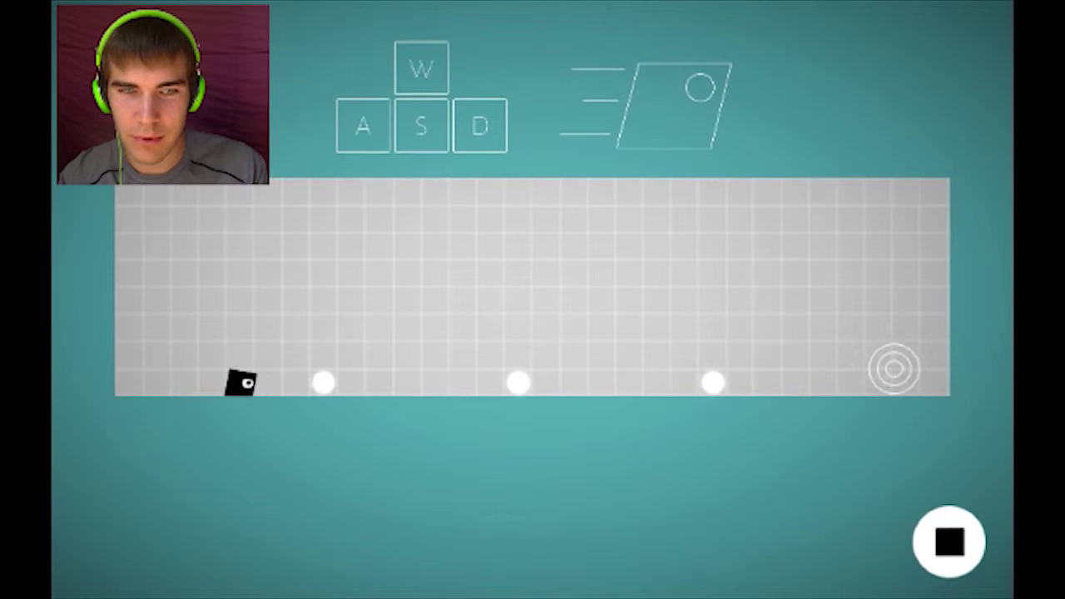
pyautogui.press('a')
pyautogui.press('d')
pyautogui.press('d')
pyautogui.press('space')
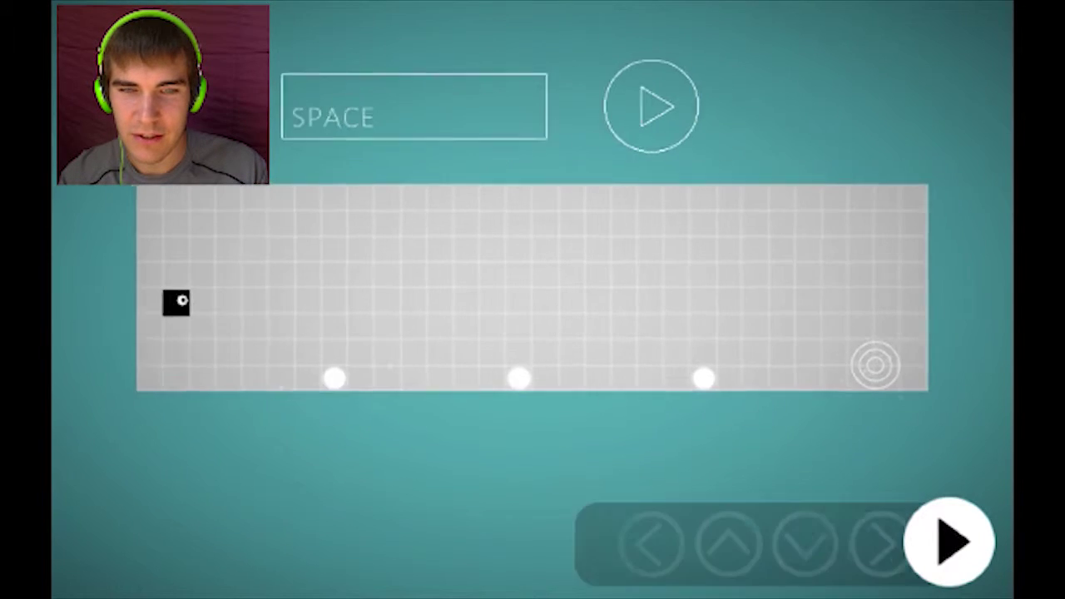
pyautogui.press('space')
pyautogui.press('space')
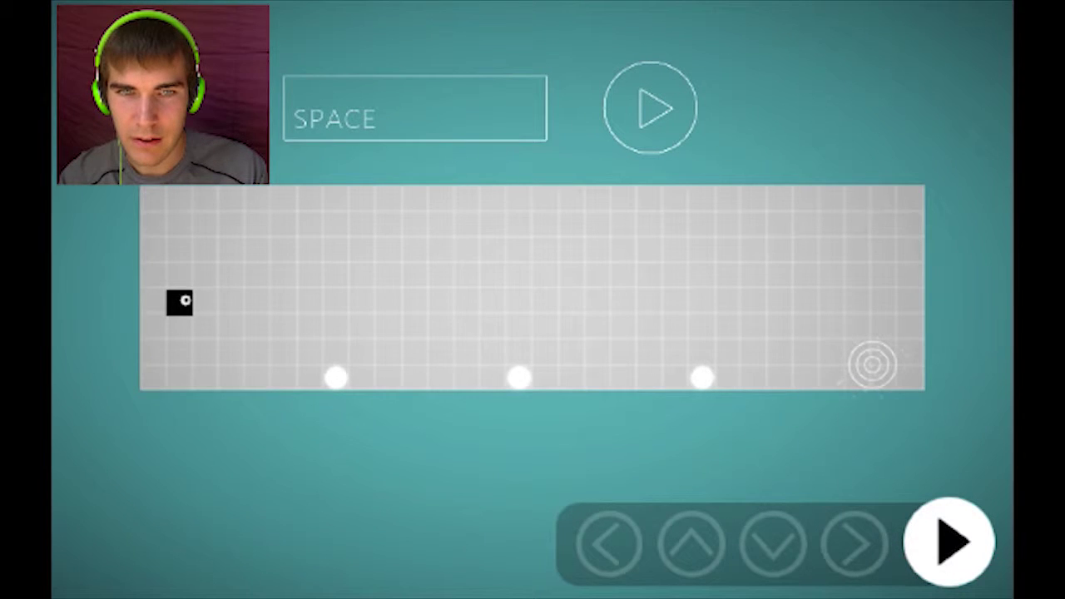
# Step: Restart the Space level and steer the block to collect the first two dots
pyautogui.press('space')
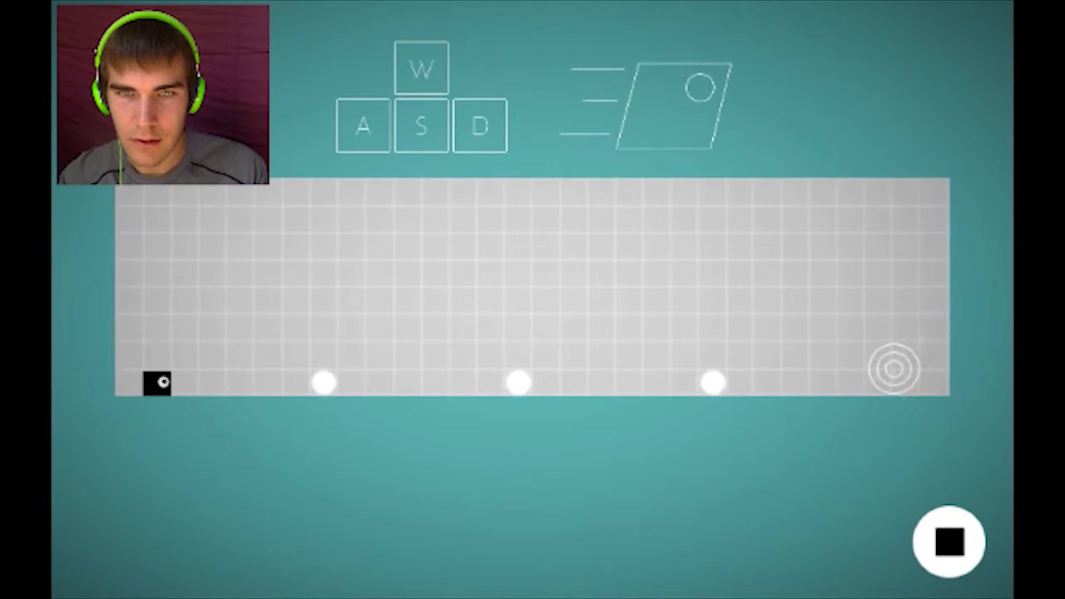
pyautogui.press('d')
pyautogui.press('a')
pyautogui.press('d')
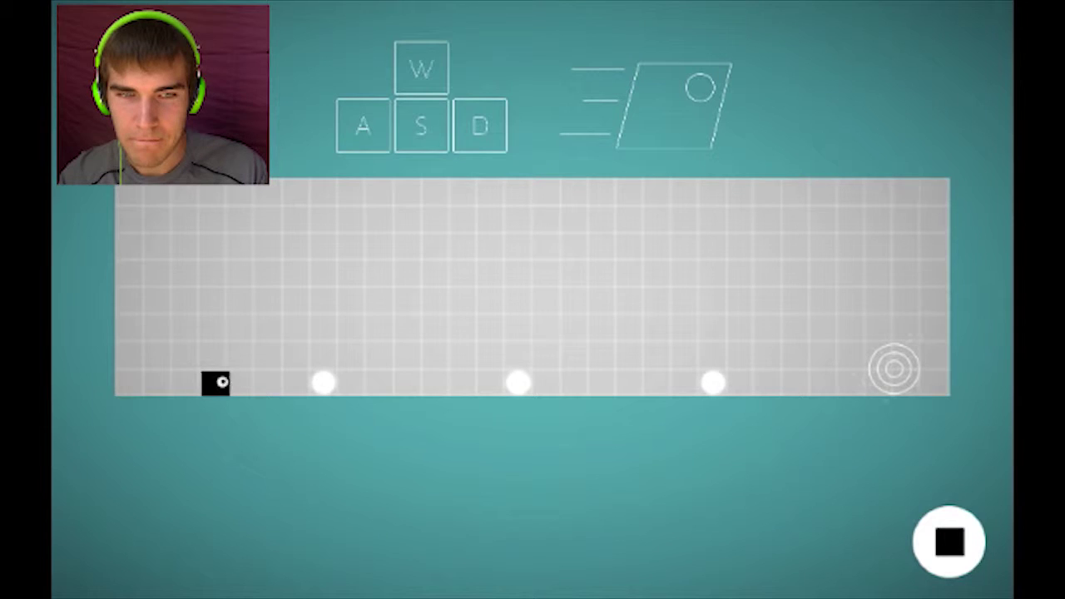
pyautogui.press('d')
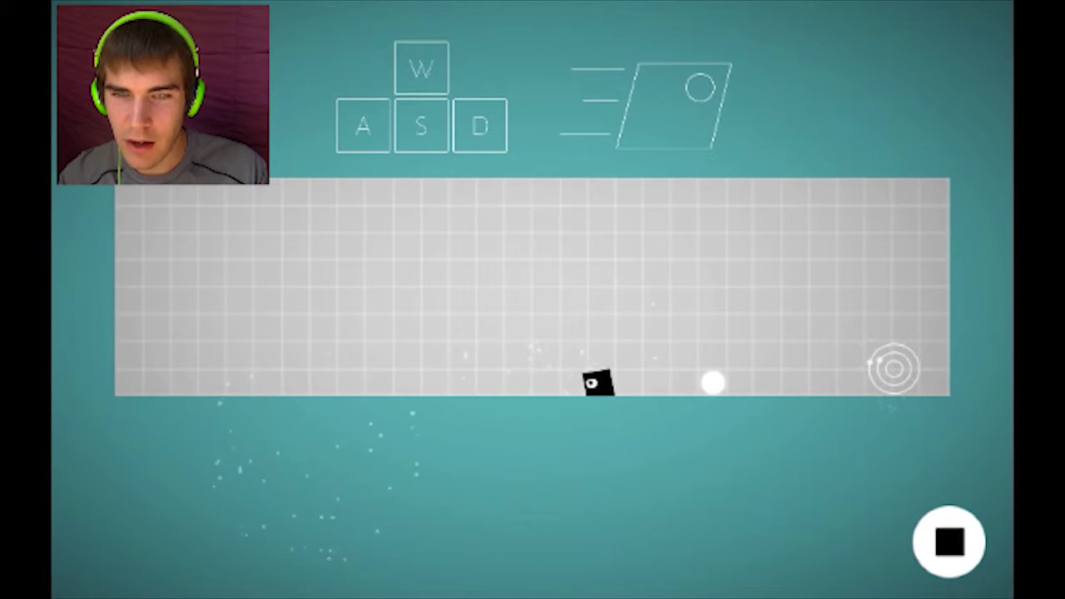
pyautogui.press('a')
pyautogui.press('d')
pyautogui.press('a')
pyautogui.press('w')
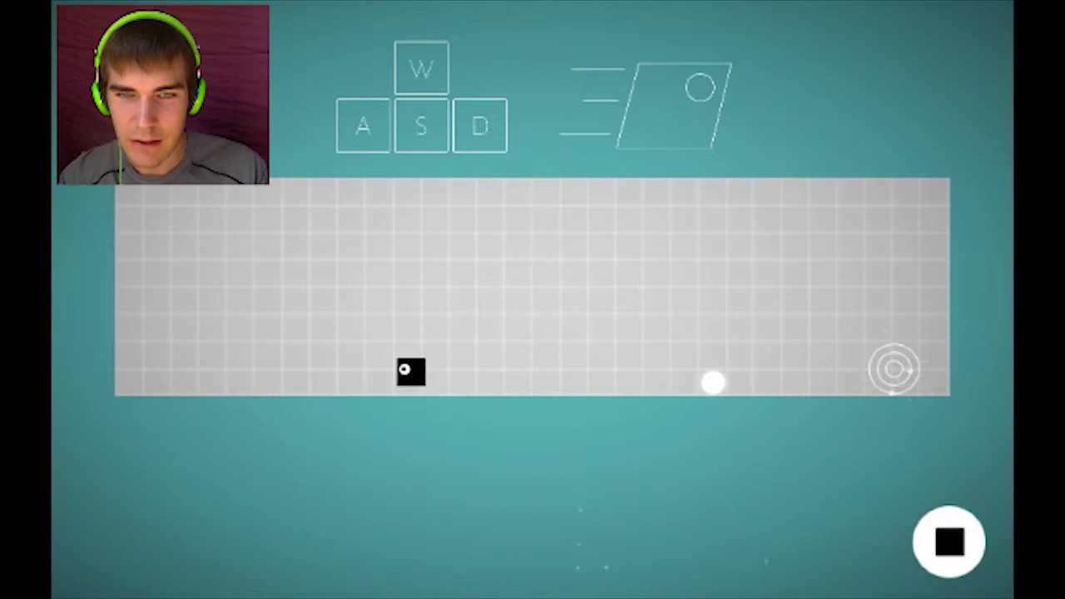
# Step: Collect the last dot, enter the target ring, and continue to level two
pyautogui.press('d')
pyautogui.press('w')
pyautogui.press('a')
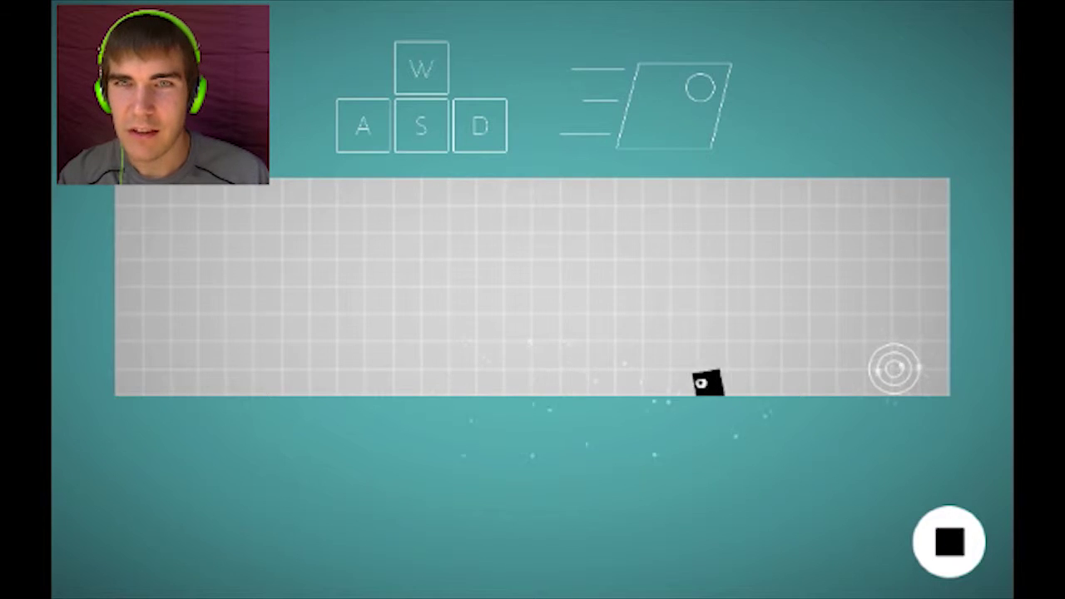
pyautogui.press('a')
pyautogui.press('d')
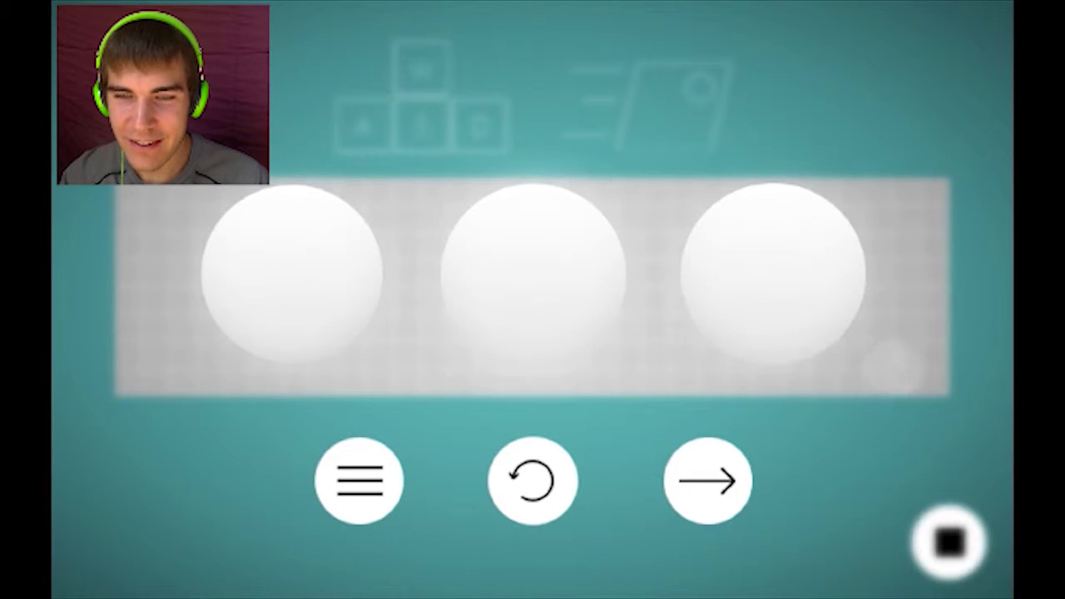
pyautogui.press('Return')
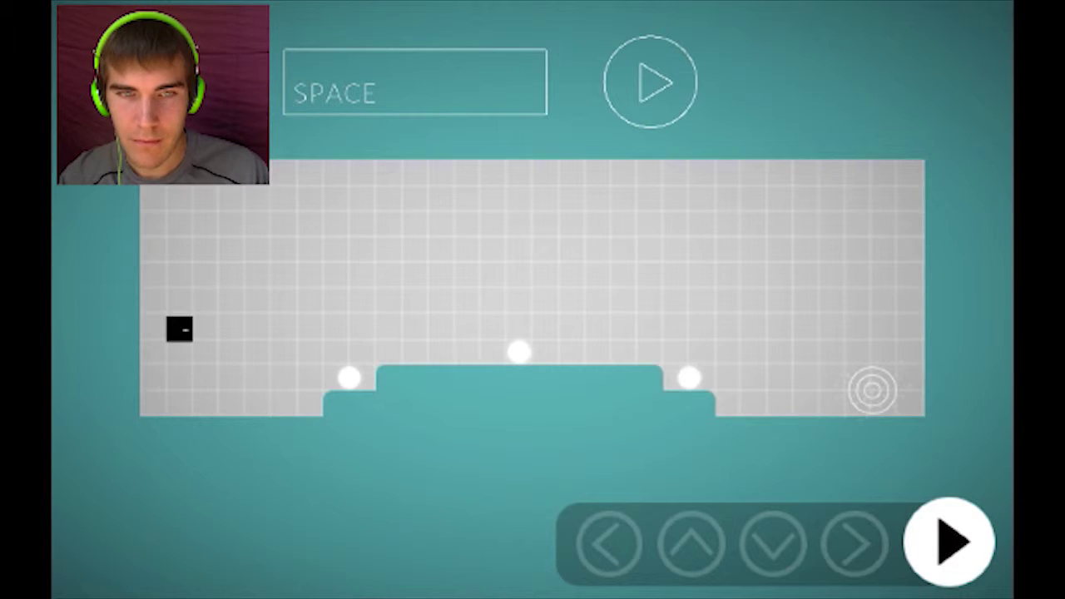
# Step: Clear level two by jumping across the platform for its dots into the ring
pyautogui.press('space')
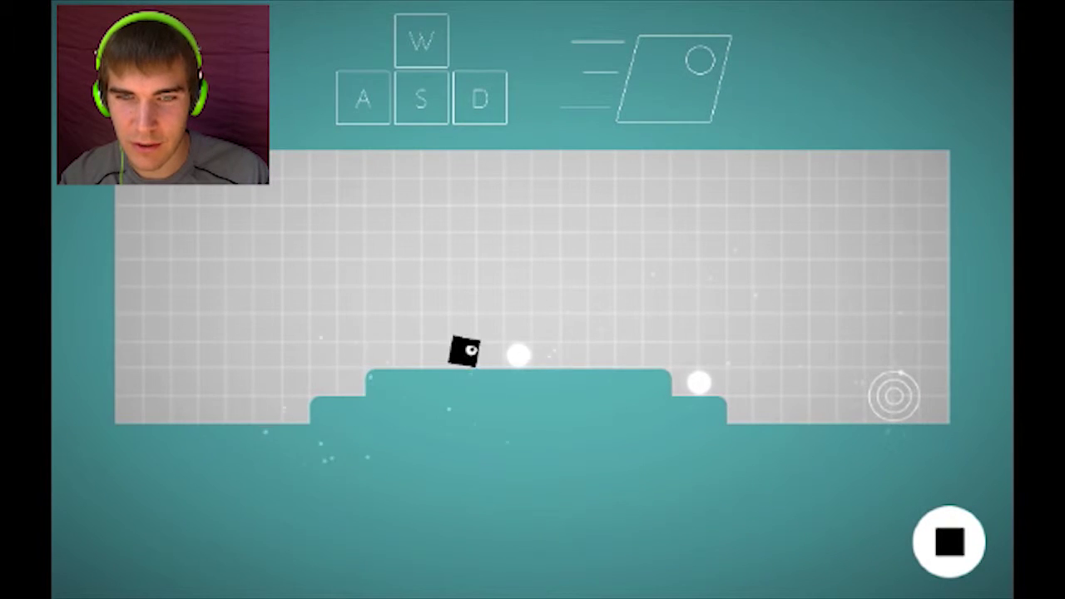
pyautogui.press('w')
pyautogui.press('a')
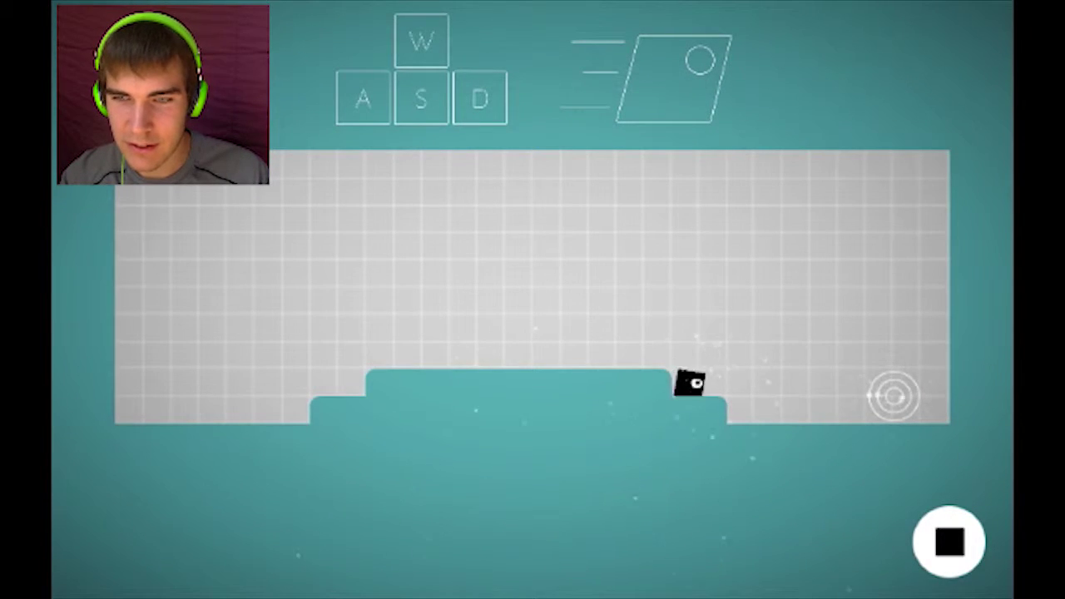
pyautogui.press('d')
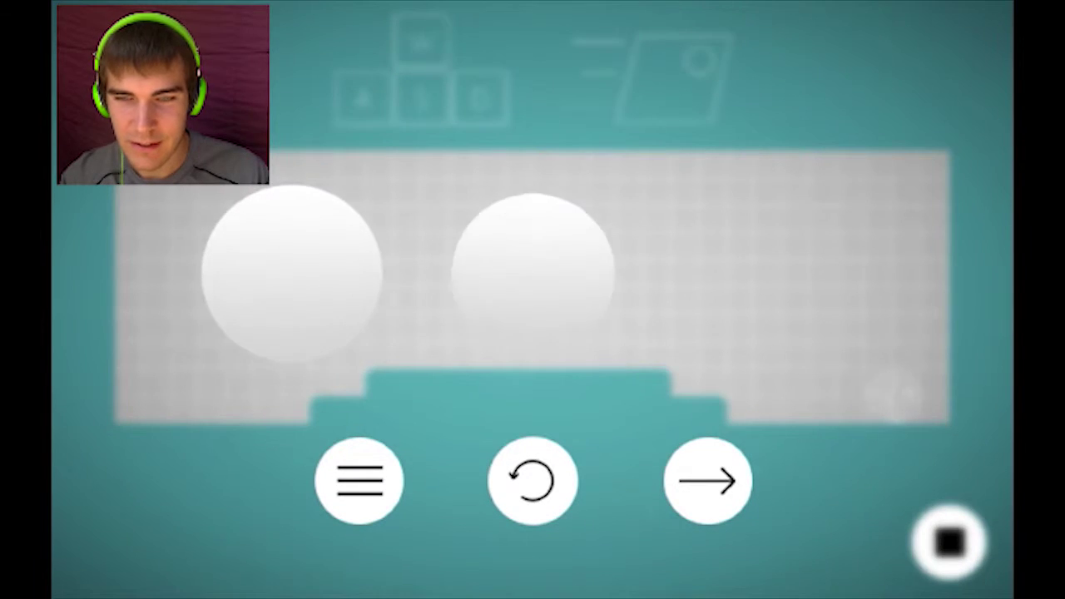
pyautogui.press('Return')
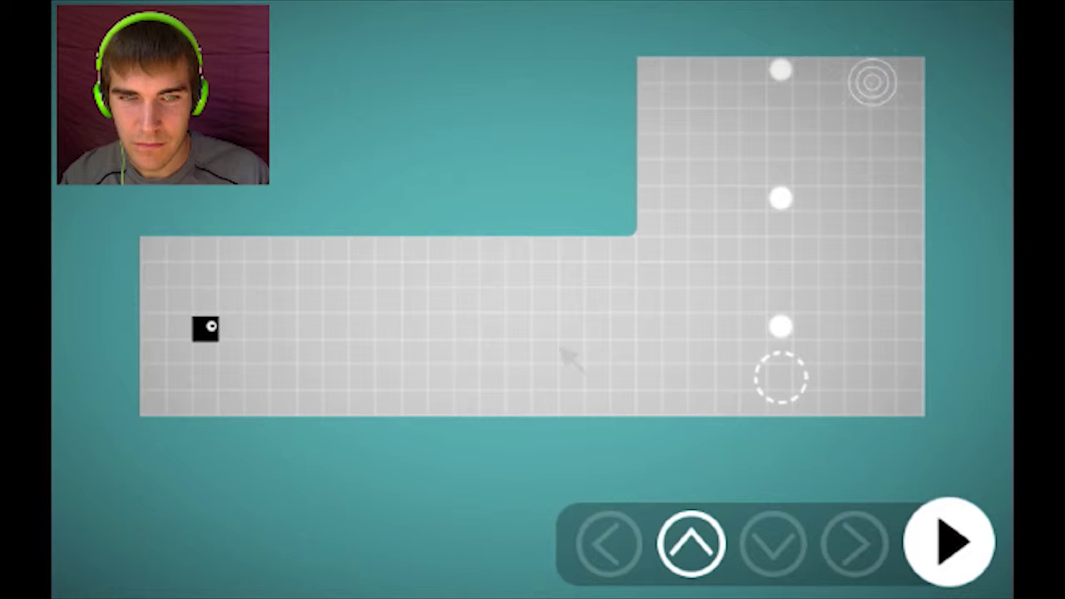
# Step: Test-run the L-shaped level twice without gravity arrows, then stop it
pyautogui.press('space')
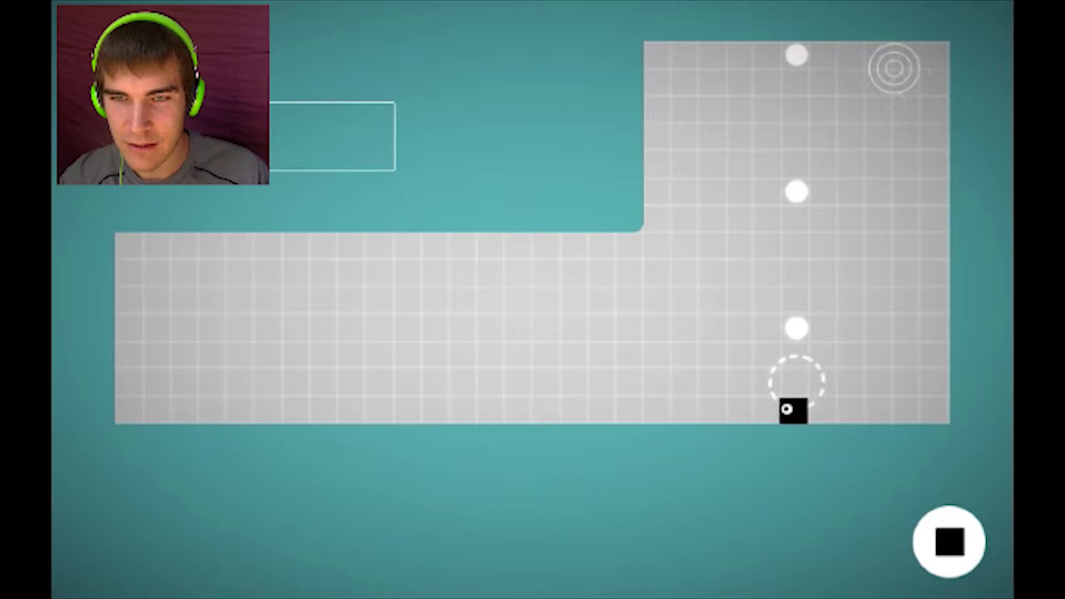
pyautogui.press('space')
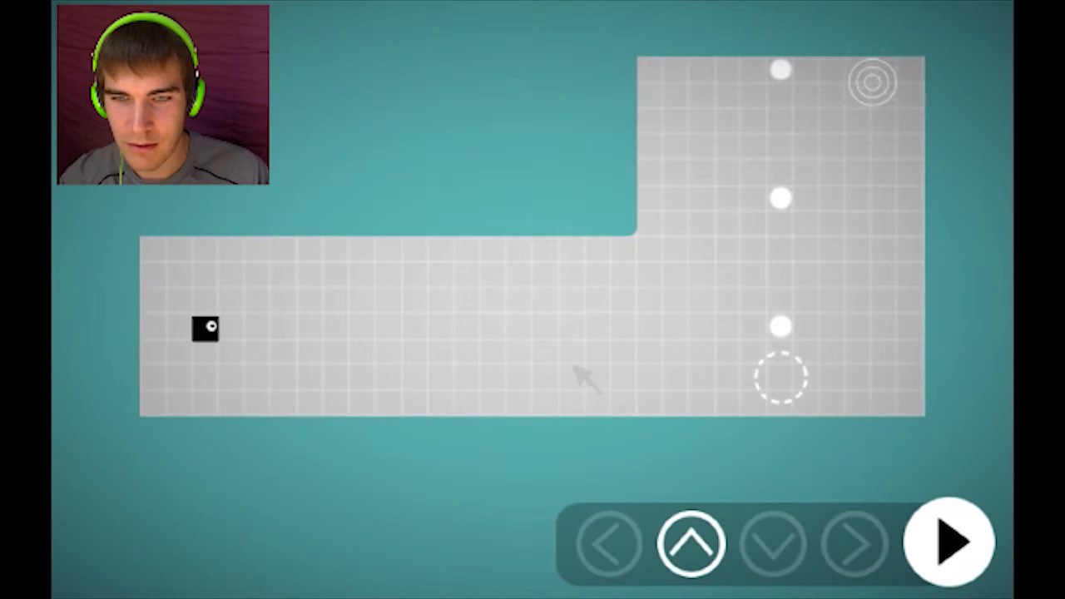
pyautogui.press('space')
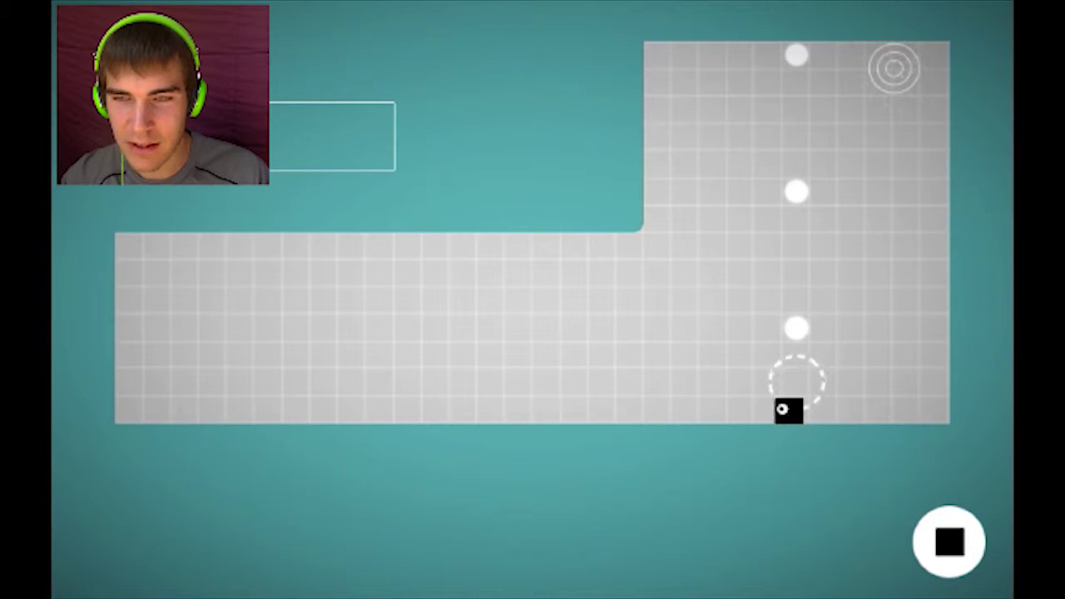
pyautogui.click(949, 542)
# Step: Put an upward gravity arrow on the dashed ring and run the level to a three-dot clear
pyautogui.moveTo(691, 542); pyautogui.dragTo(731, 489)
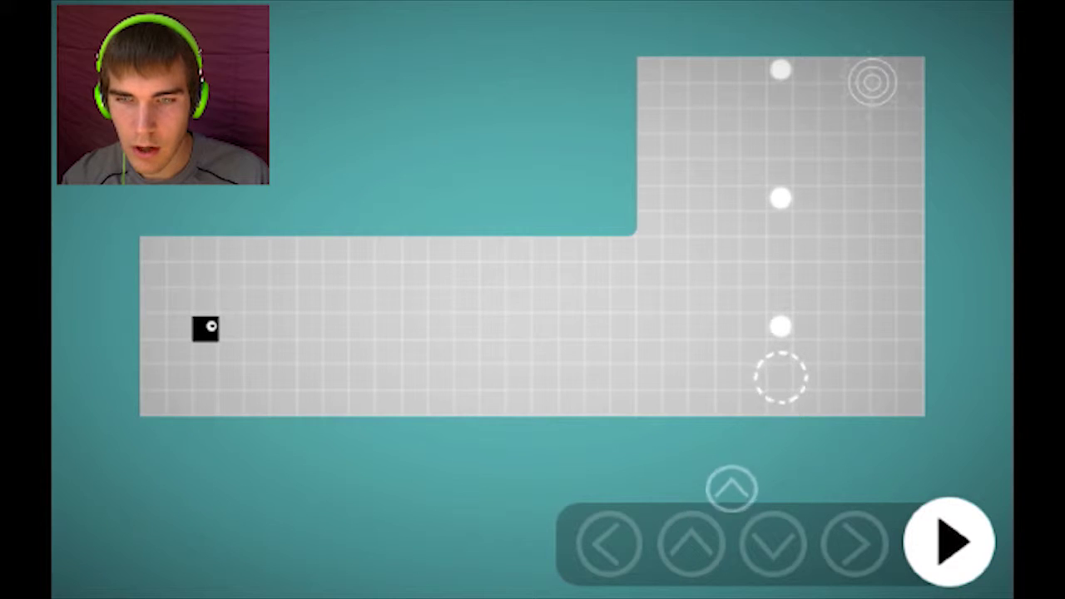
pyautogui.moveTo(691, 543)
pyautogui.mouseDown()
pyautogui.moveTo(710, 467)
pyautogui.moveTo(743, 402)
pyautogui.mouseUp()
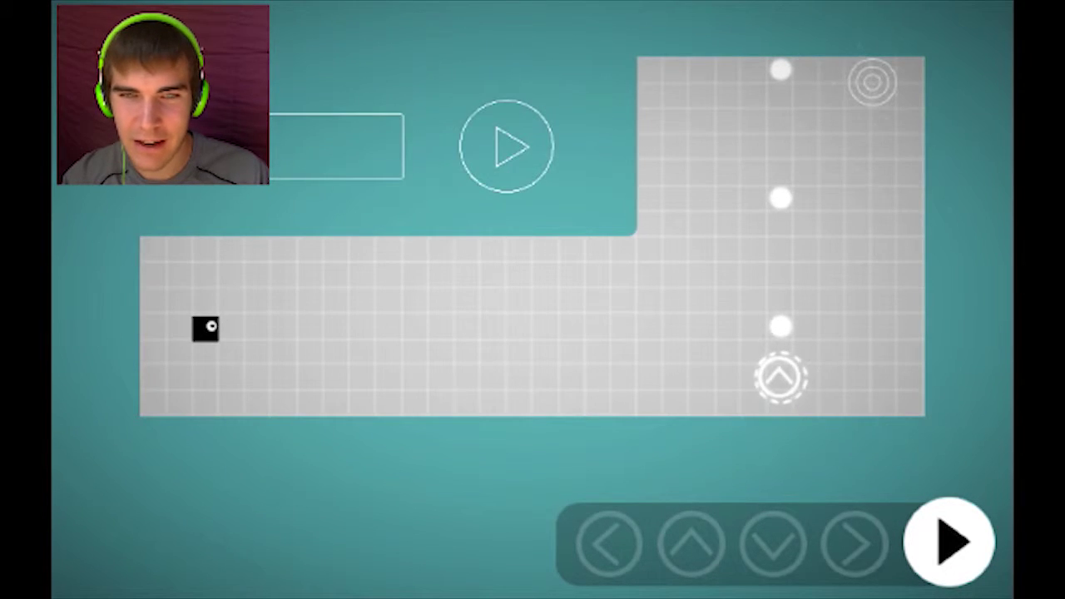
pyautogui.click(948, 542)
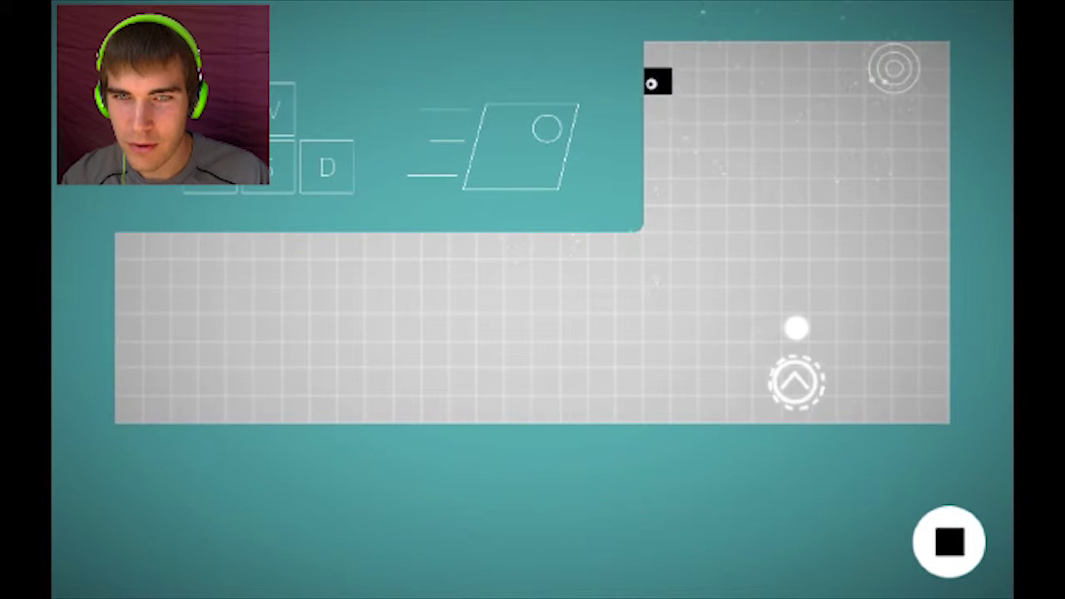
pyautogui.click(707, 489)
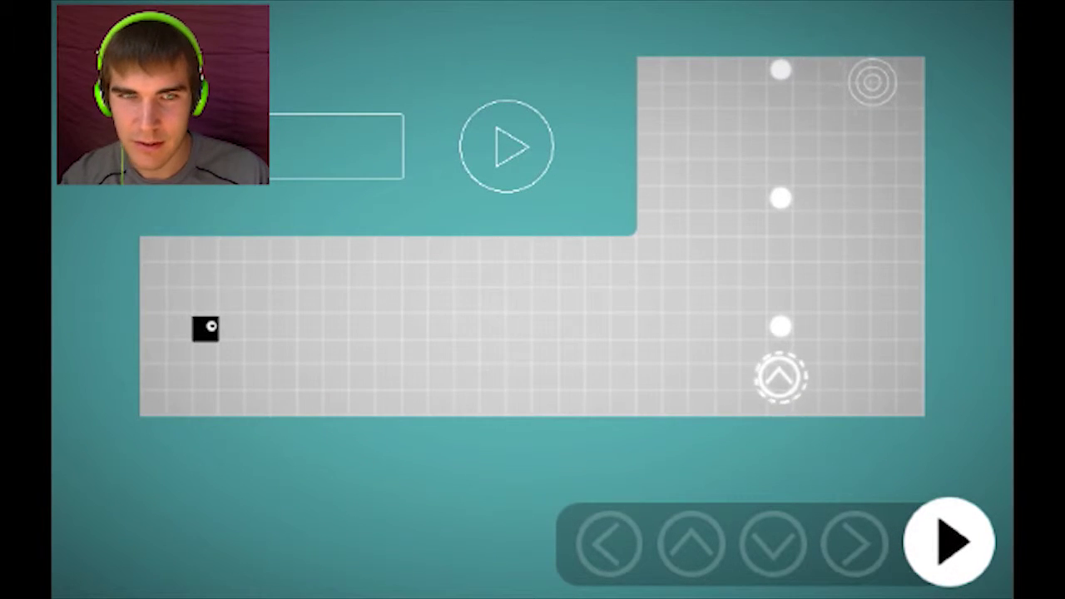
pyautogui.click(949, 542)
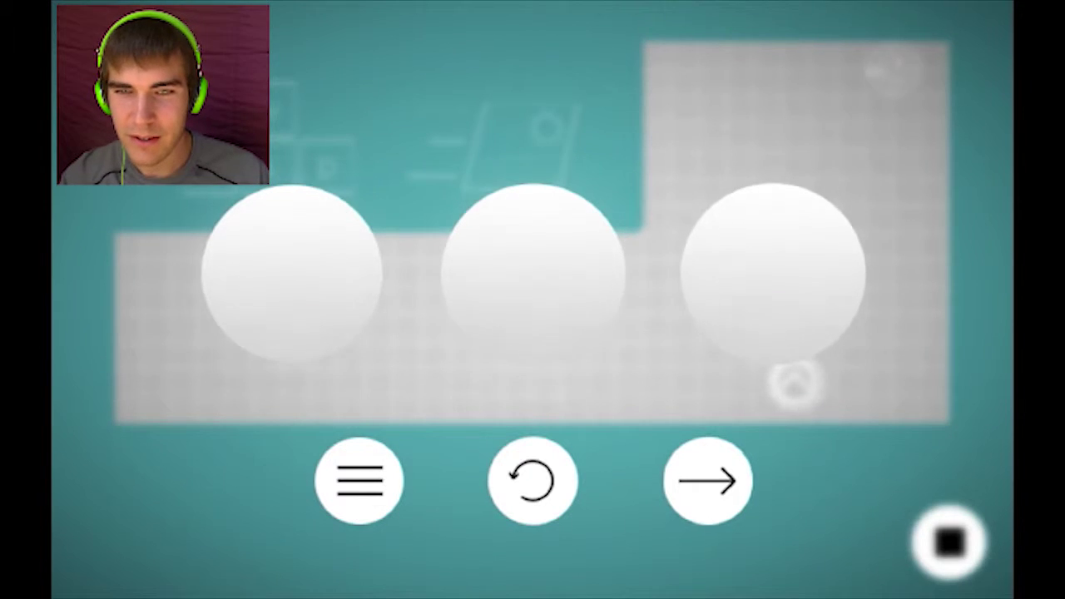
# Step: Move on to the T-shaped level and run it, resetting once, until all three dots are collected
pyautogui.click(708, 481)
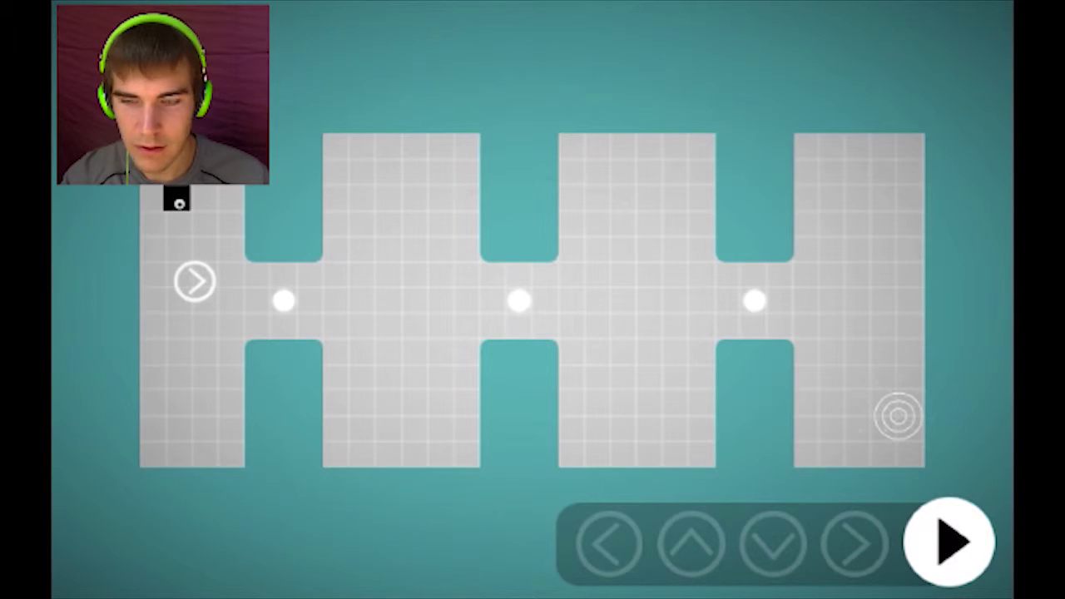
pyautogui.click(948, 542)
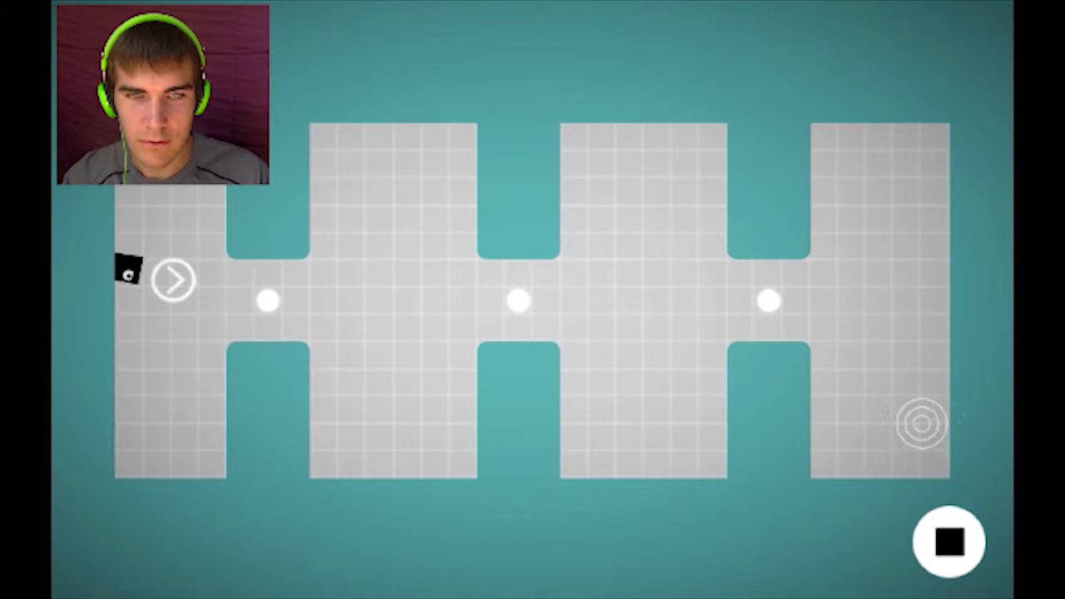
pyautogui.click(949, 542)
pyautogui.click(948, 542)
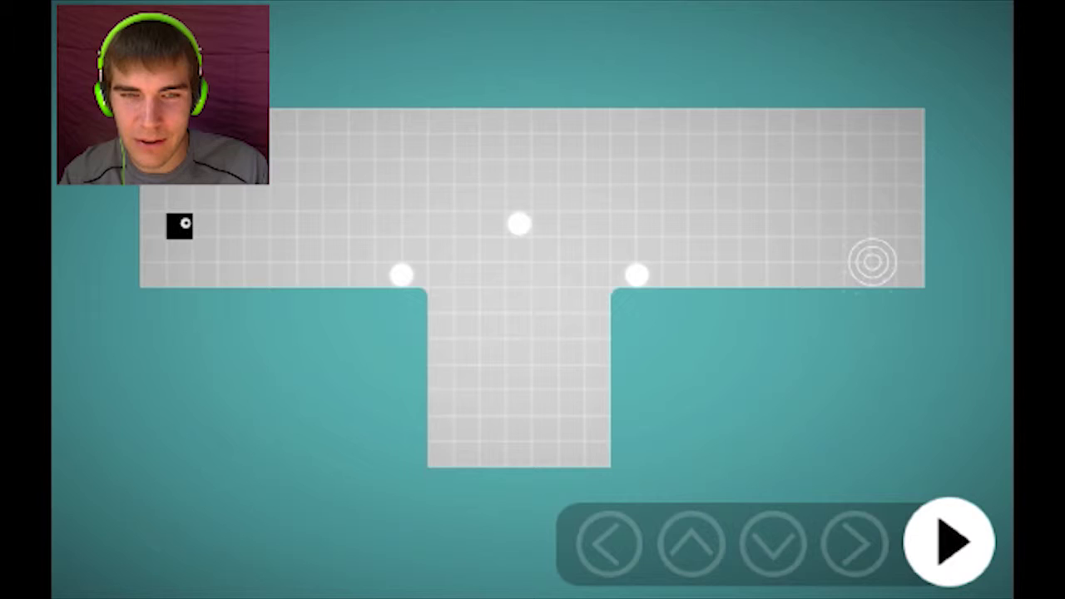
pyautogui.click(948, 542)
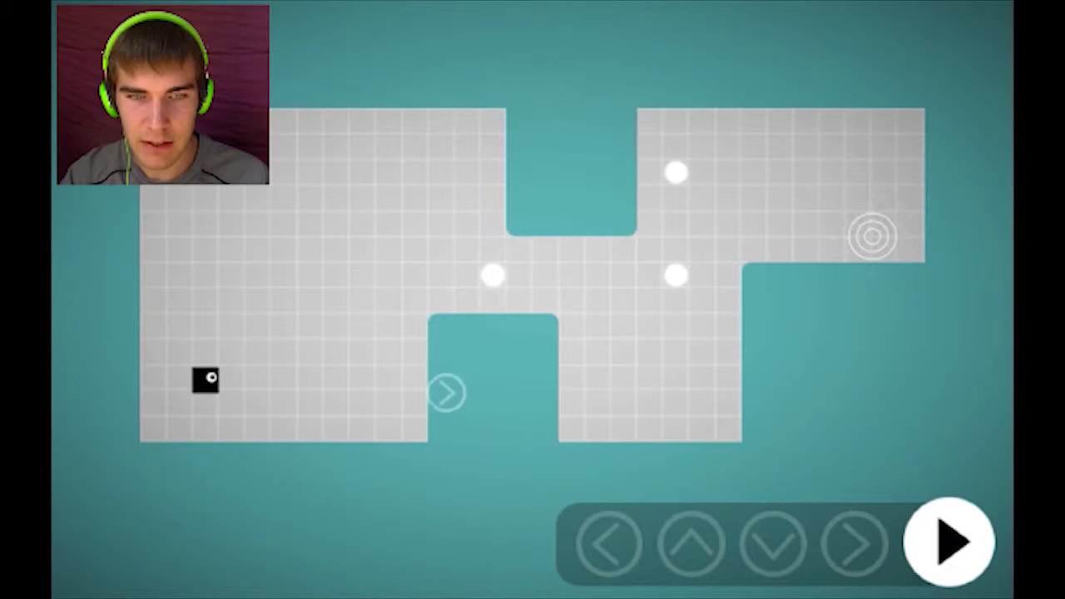
# Step: Fix a misplaced rightward arrow so it sits a few cells right of the block, then run to a three-dot clear
pyautogui.moveTo(855, 543); pyautogui.dragTo(199, 393)
pyautogui.click(173, 384)
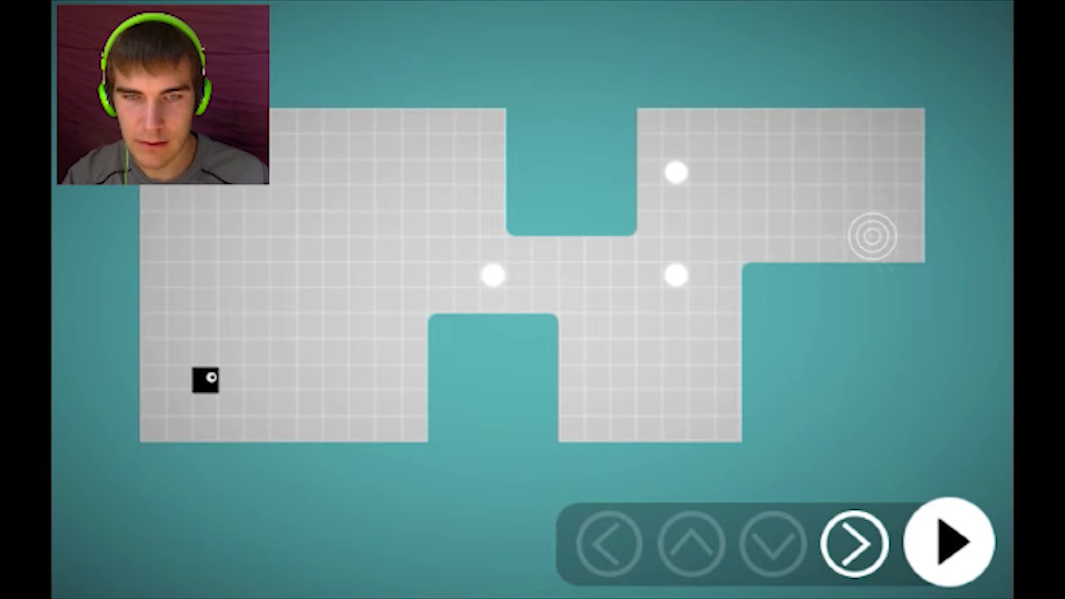
pyautogui.moveTo(854, 543); pyautogui.dragTo(313, 378)
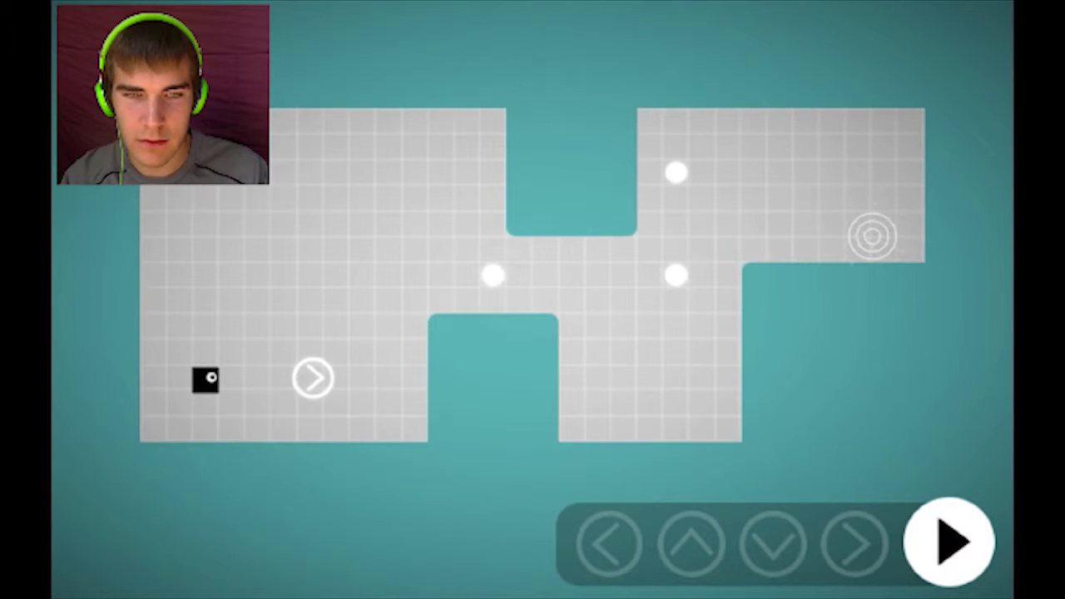
pyautogui.click(949, 541)
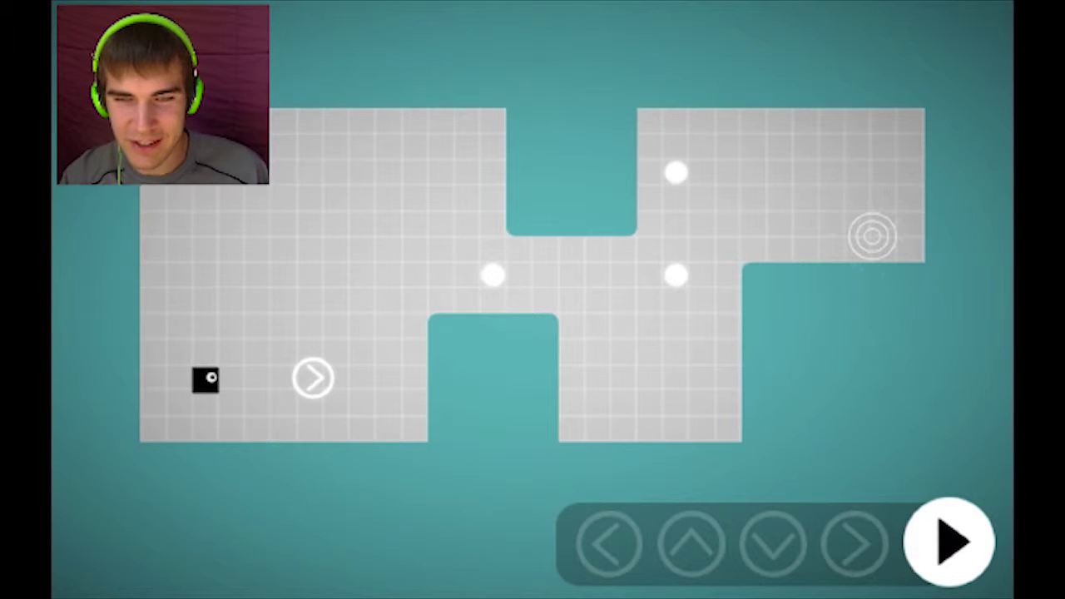
pyautogui.click(948, 542)
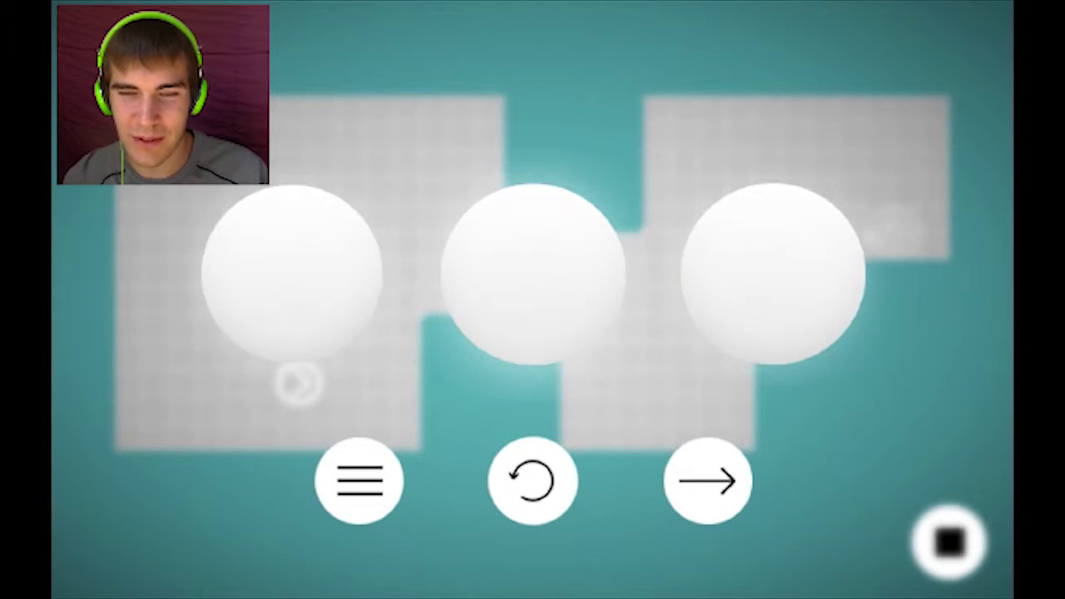
# Step: On the three-dots-in-a-row level, add leftward and rightward arrows, put the right one above the leftmost dot, and run
pyautogui.click(707, 481)
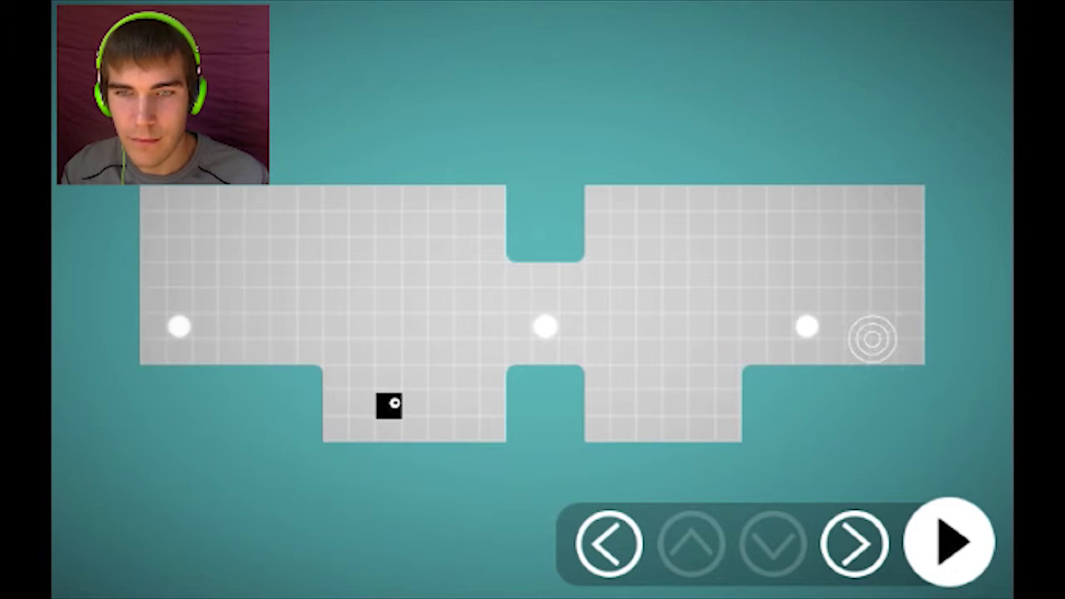
pyautogui.click(608, 543)
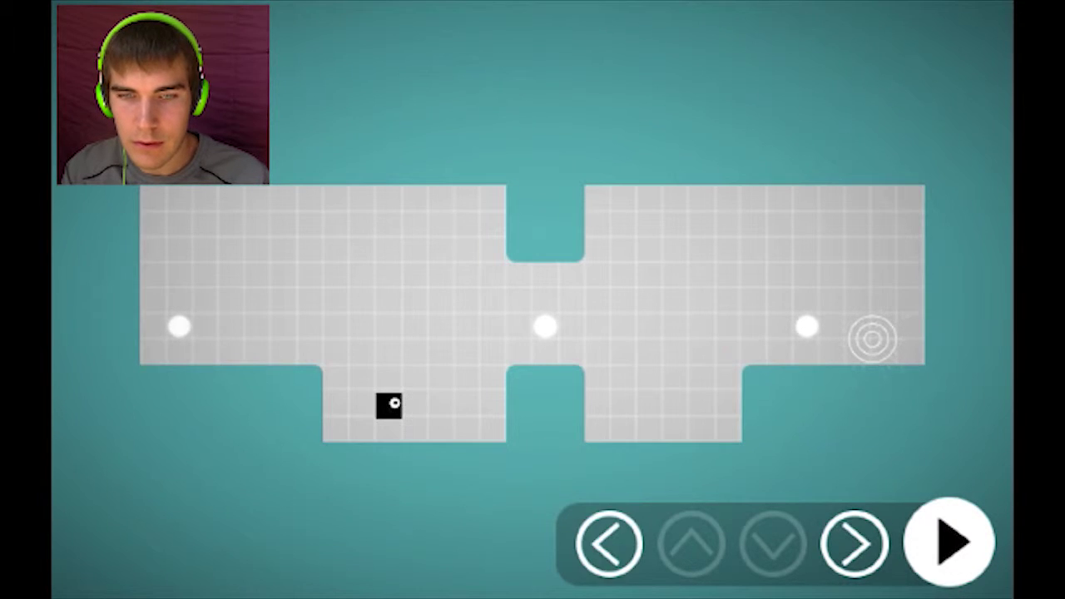
pyautogui.click(609, 543)
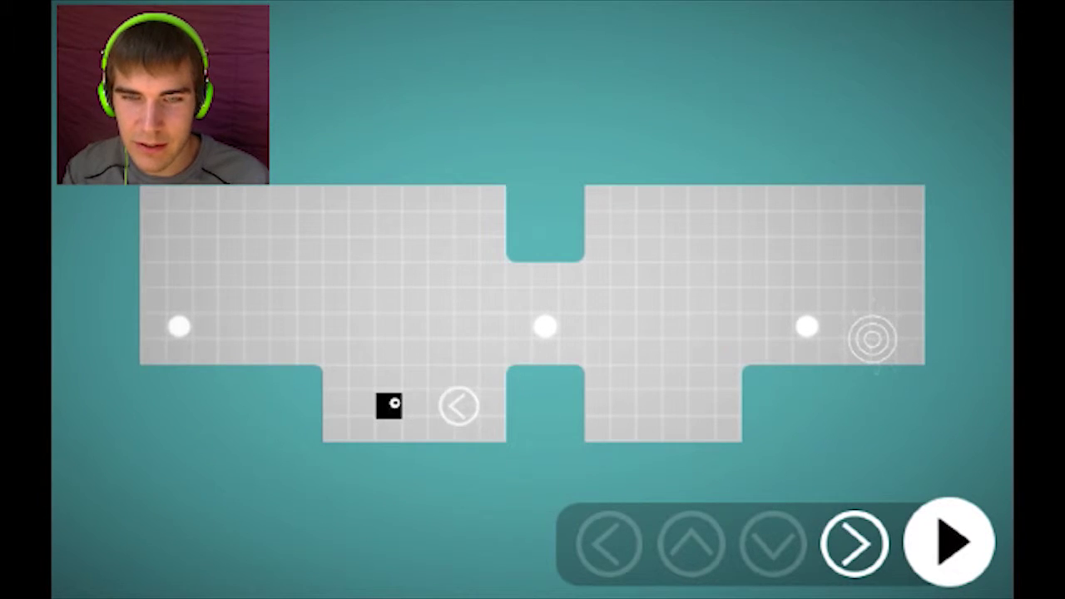
pyautogui.click(855, 544)
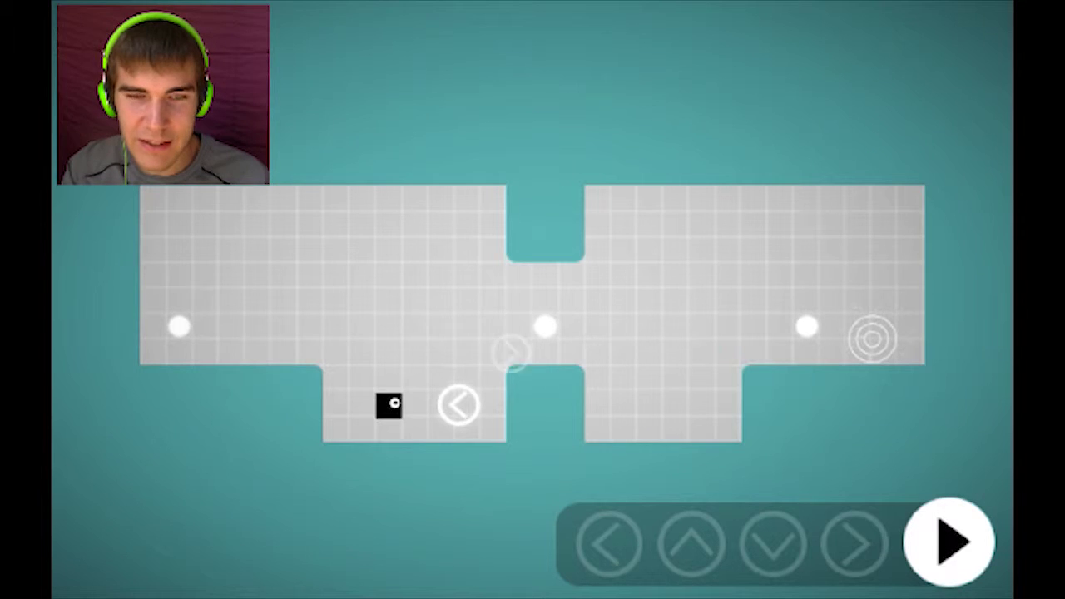
pyautogui.moveTo(221, 275); pyautogui.dragTo(182, 242)
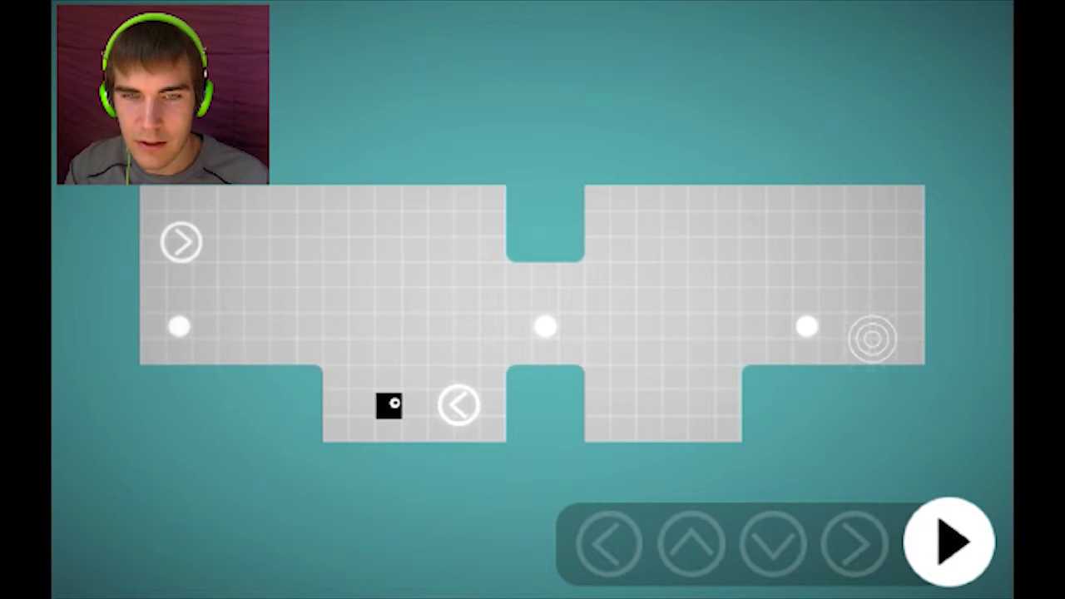
pyautogui.click(949, 541)
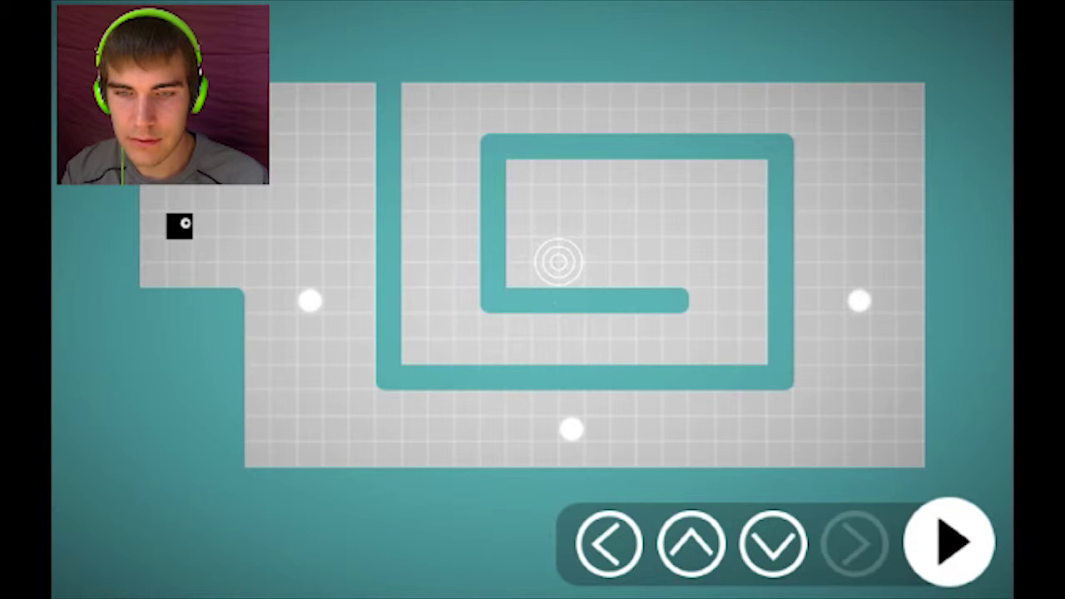
# Step: Place an upward arrow bottom-right, a downward arrow atop the corridor, and a leftward arrow inside the spiral
pyautogui.click(773, 544)
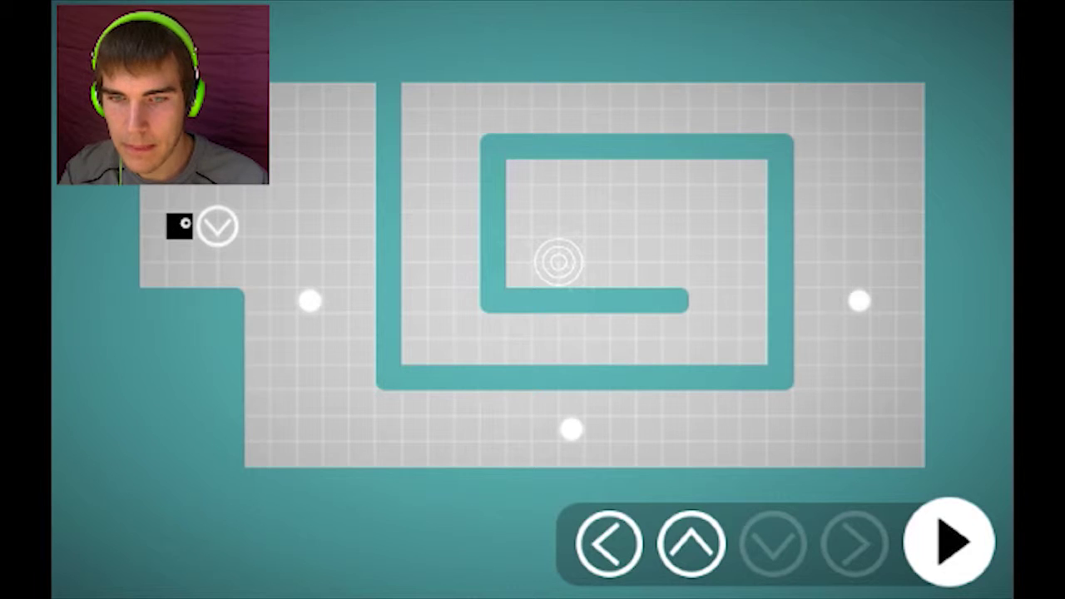
pyautogui.moveTo(690, 542)
pyautogui.mouseDown()
pyautogui.moveTo(903, 436)
pyautogui.moveTo(862, 436)
pyautogui.mouseUp()
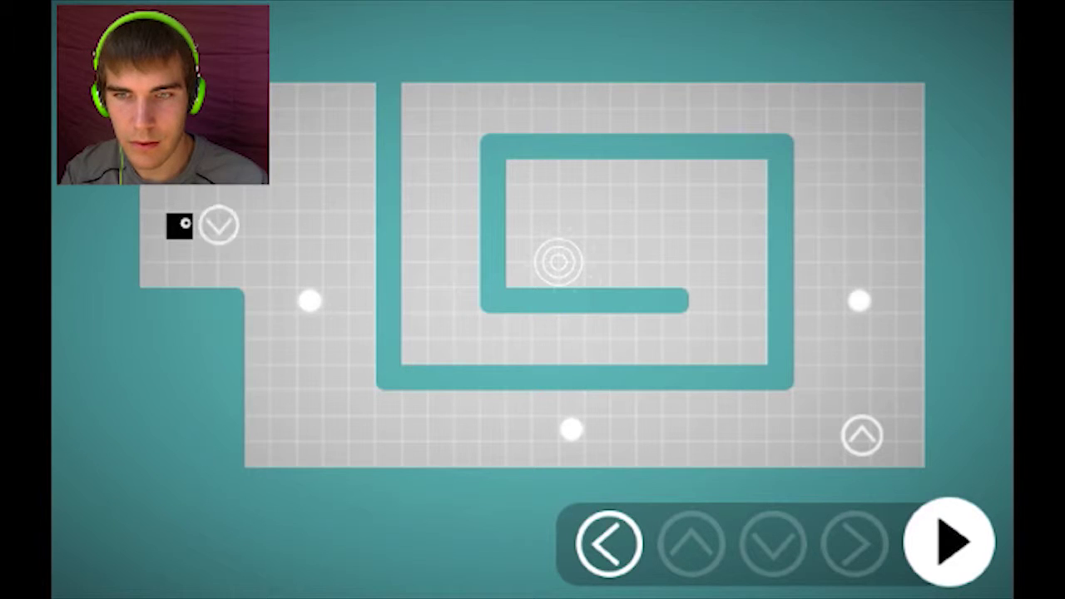
pyautogui.moveTo(217, 226)
pyautogui.mouseDown()
pyautogui.moveTo(307, 216)
pyautogui.moveTo(438, 161)
pyautogui.moveTo(440, 111)
pyautogui.mouseUp()
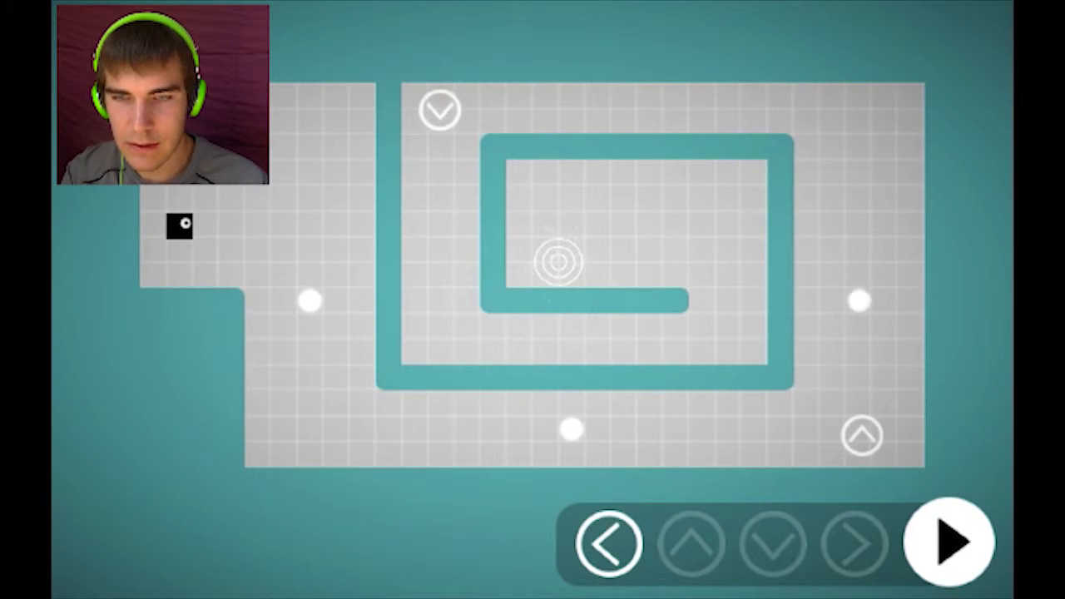
pyautogui.moveTo(608, 543)
pyautogui.mouseDown()
pyautogui.moveTo(777, 299)
pyautogui.moveTo(730, 330)
pyautogui.mouseUp()
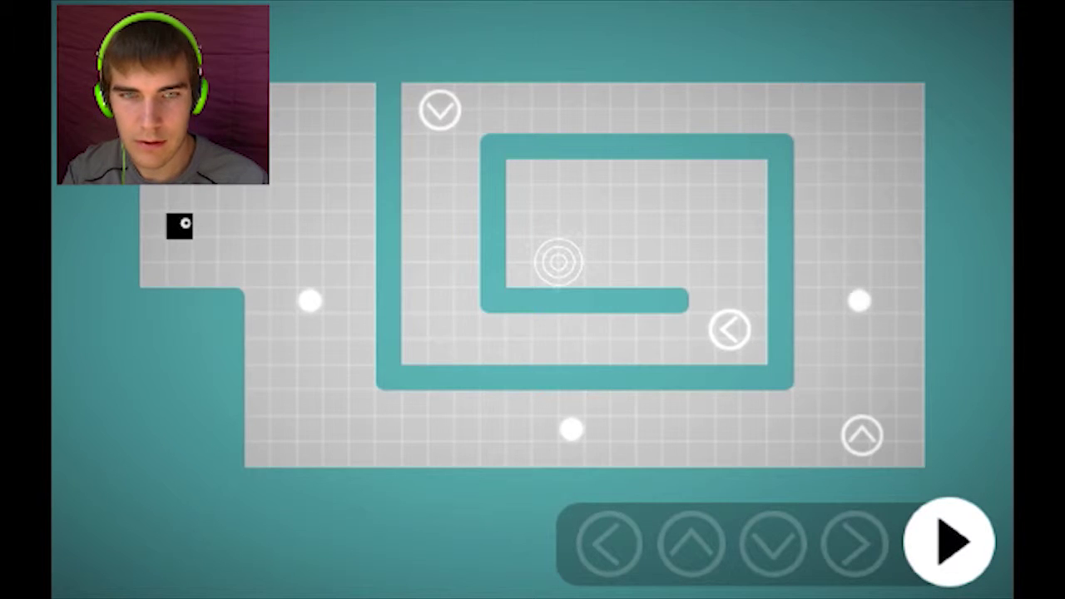
# Step: Run the spiral level, reset it once, and rerun it until it clears
pyautogui.click(949, 542)
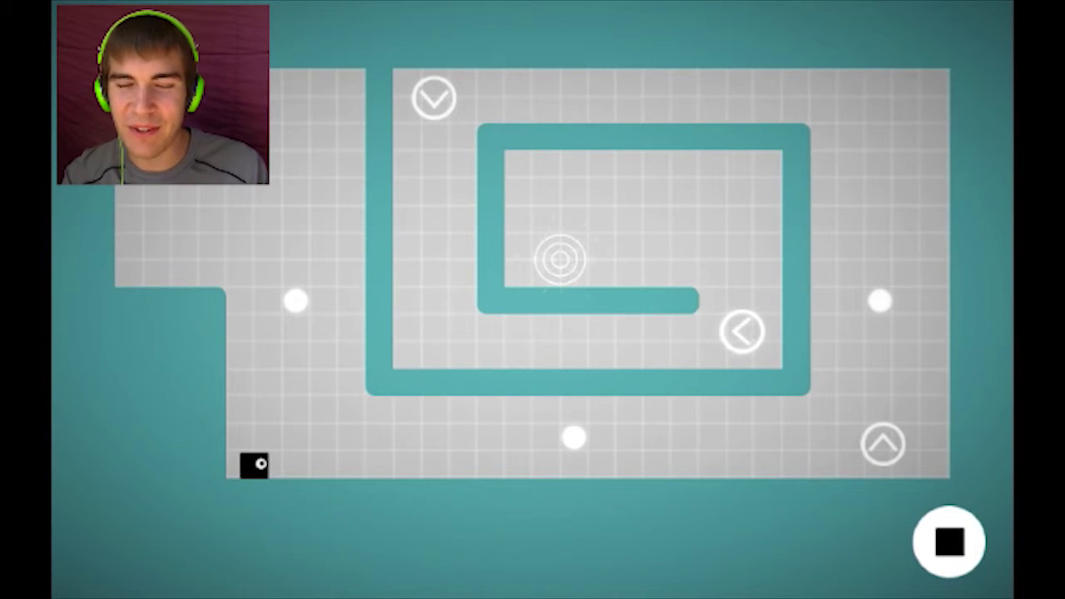
pyautogui.click(950, 541)
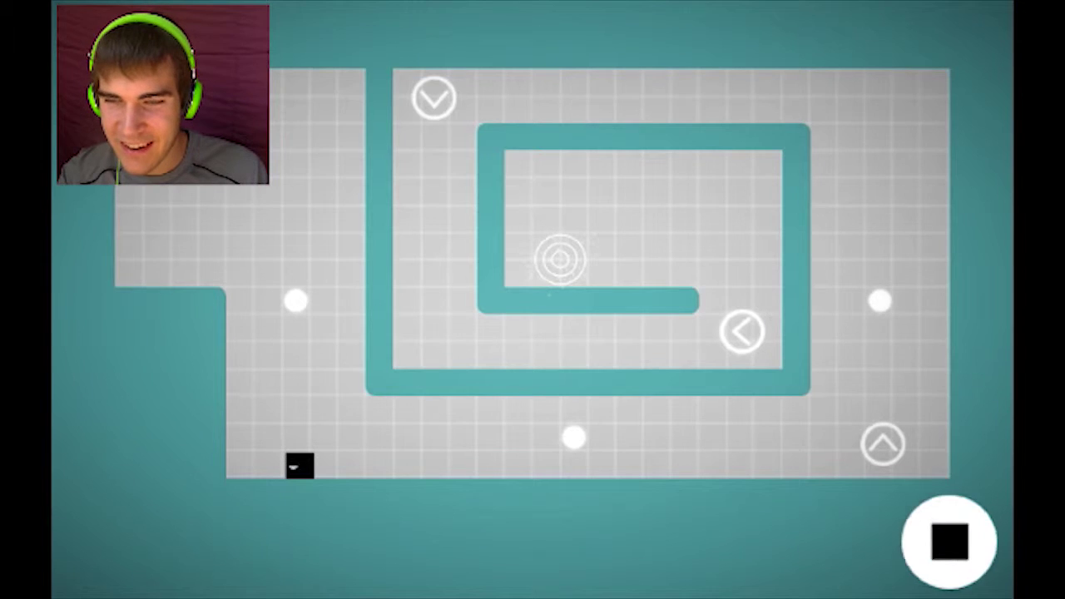
pyautogui.click(949, 542)
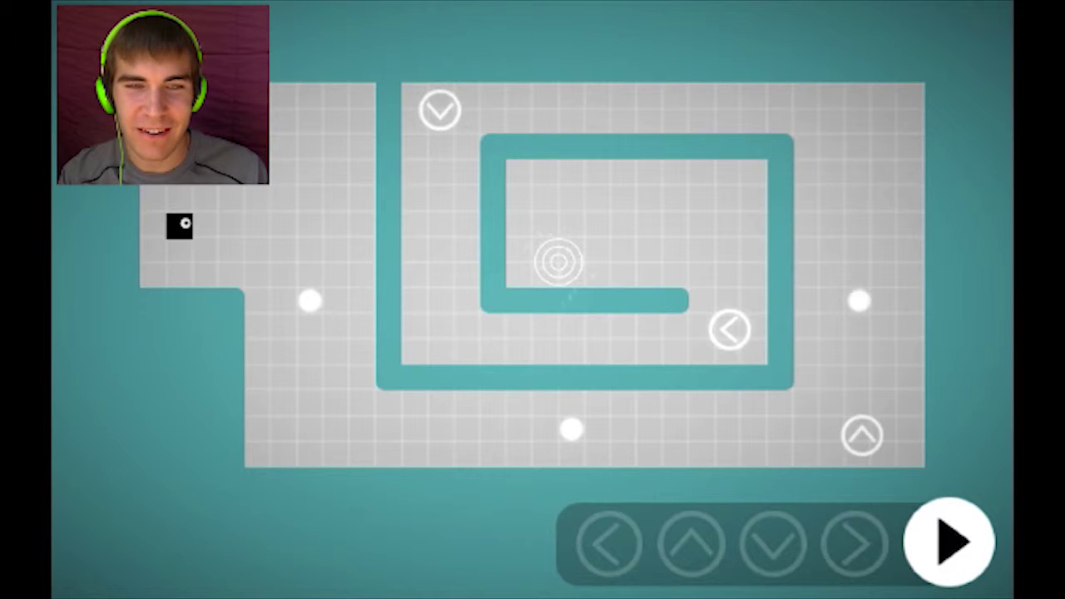
pyautogui.click(948, 542)
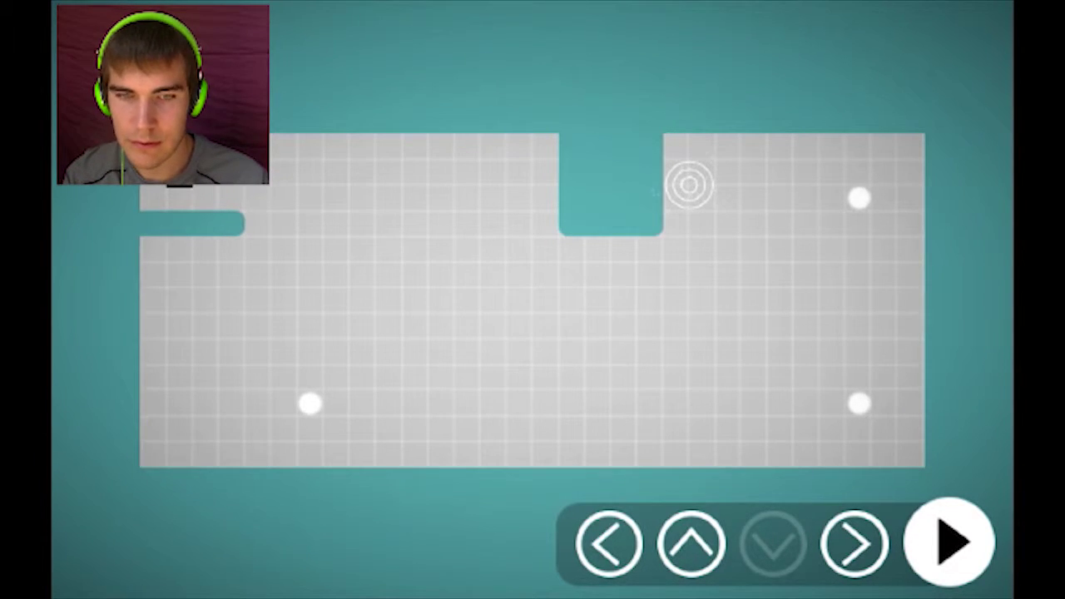
# Step: Add an upward arrow below the bottom-right dot and a leftward arrow above the top-right dot, then run
pyautogui.click(690, 543)
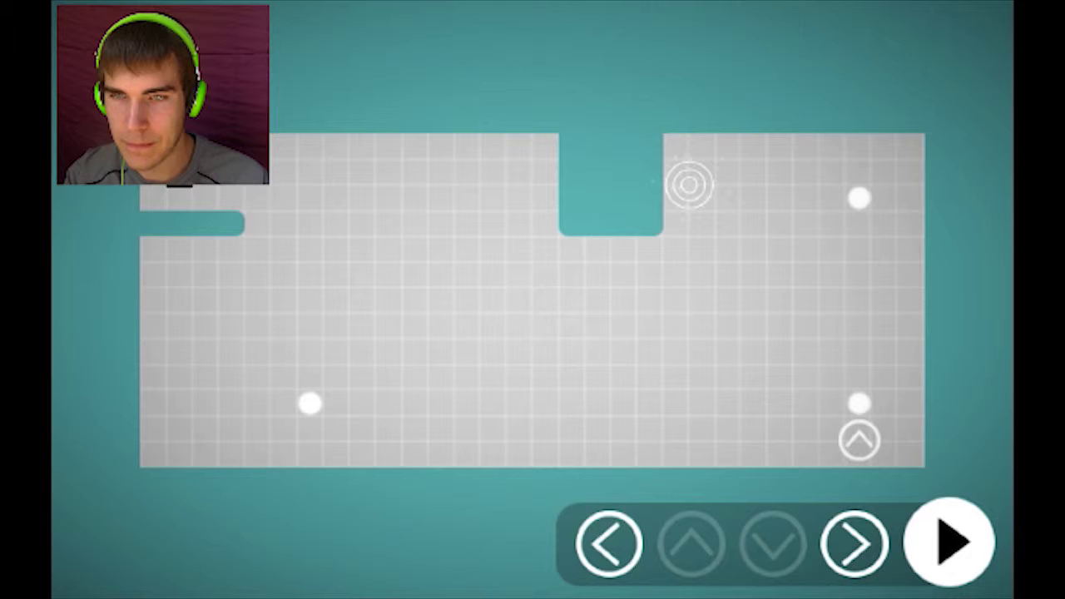
pyautogui.moveTo(607, 544); pyautogui.dragTo(858, 162)
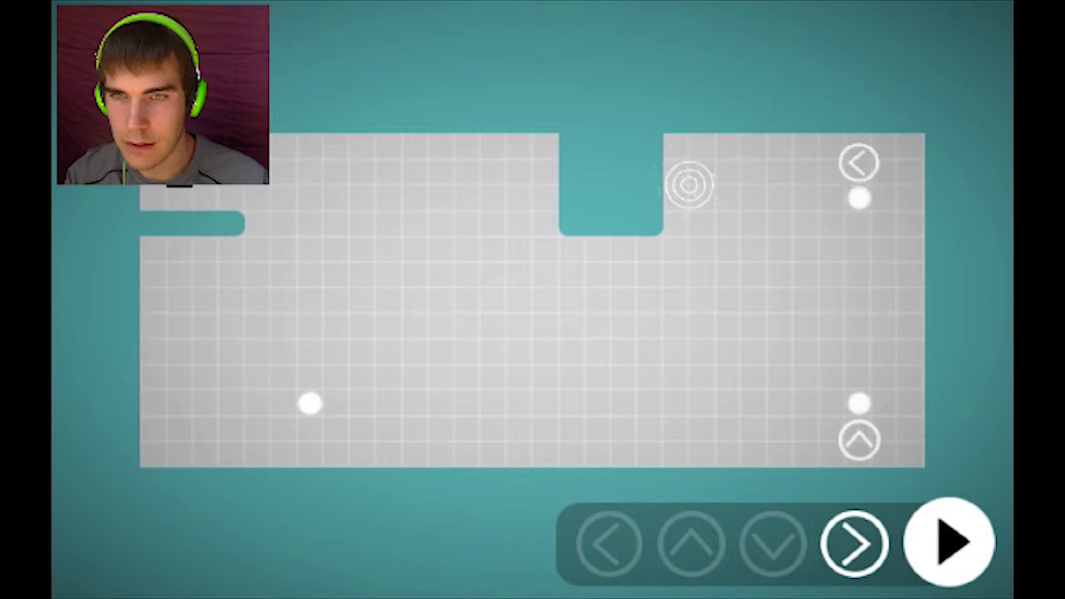
pyautogui.click(948, 543)
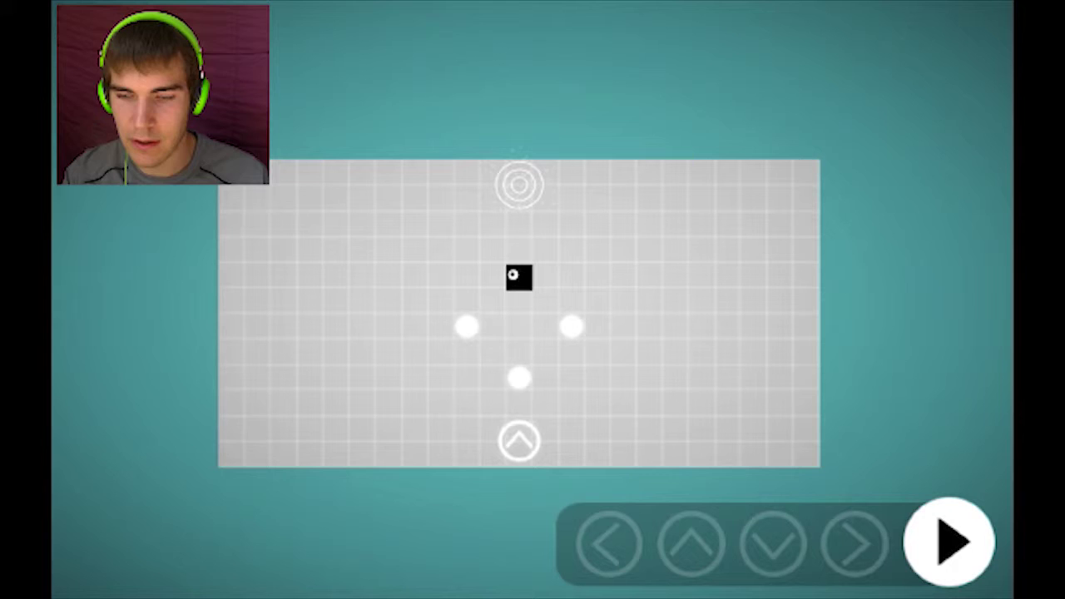
# Step: Run the rectangular level repeatedly, resetting between runs to test the arrow
pyautogui.click(948, 542)
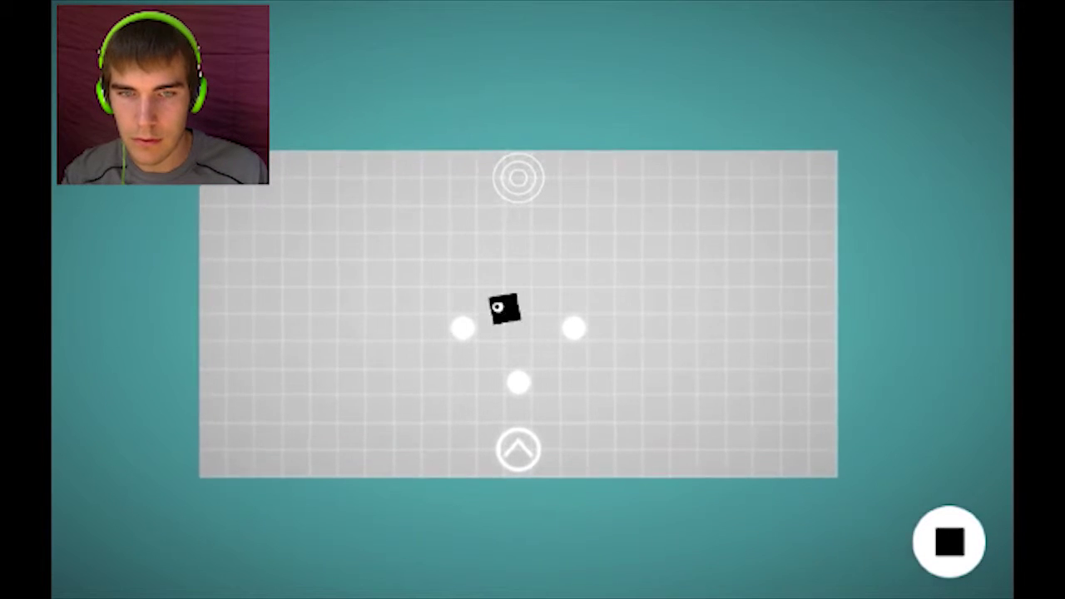
pyautogui.click(949, 542)
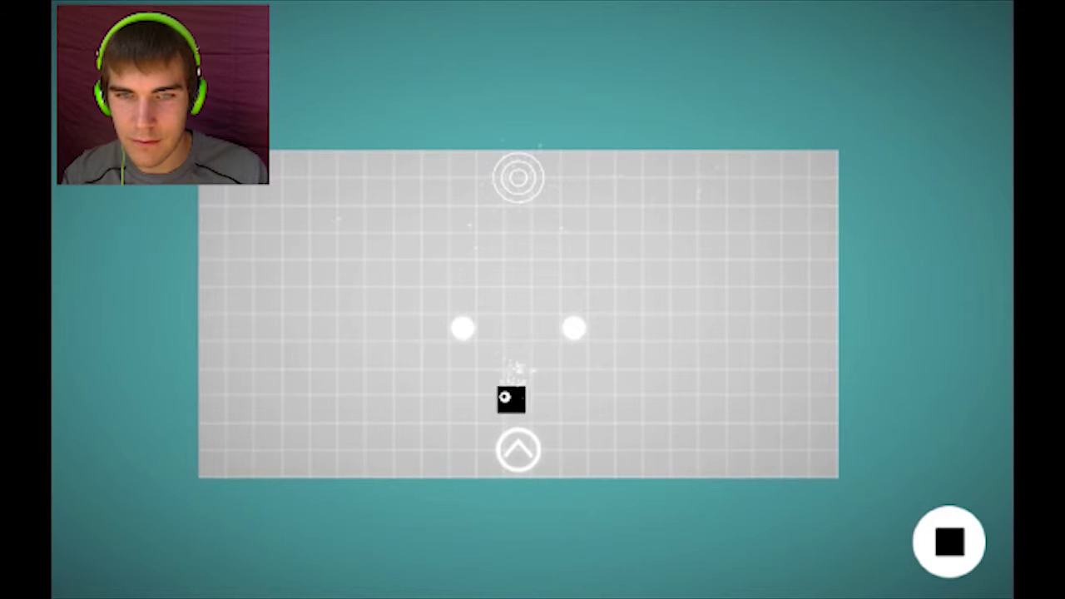
pyautogui.click(949, 542)
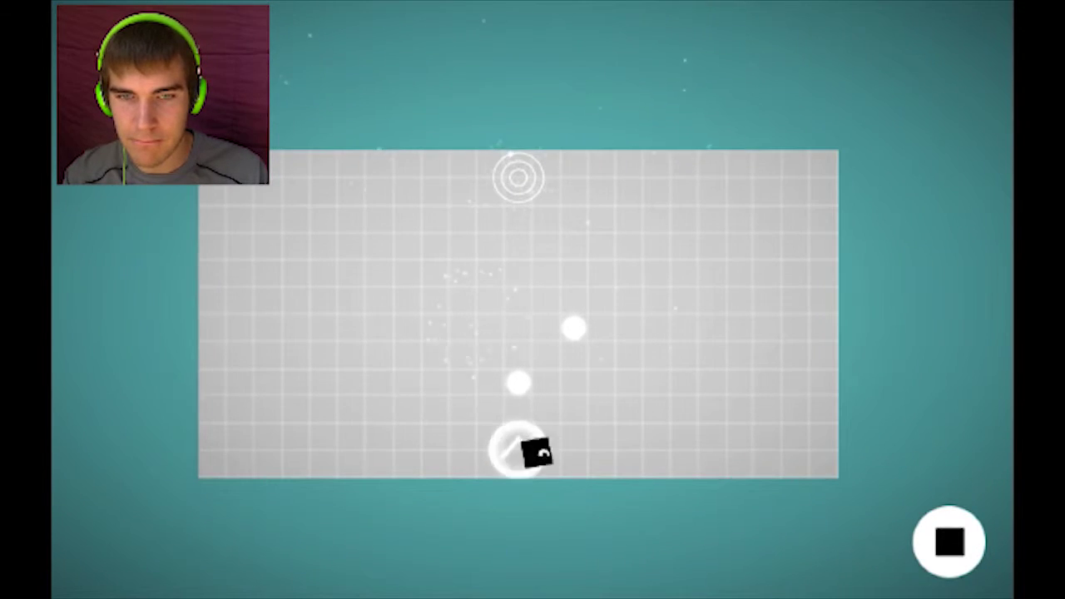
pyautogui.click(949, 542)
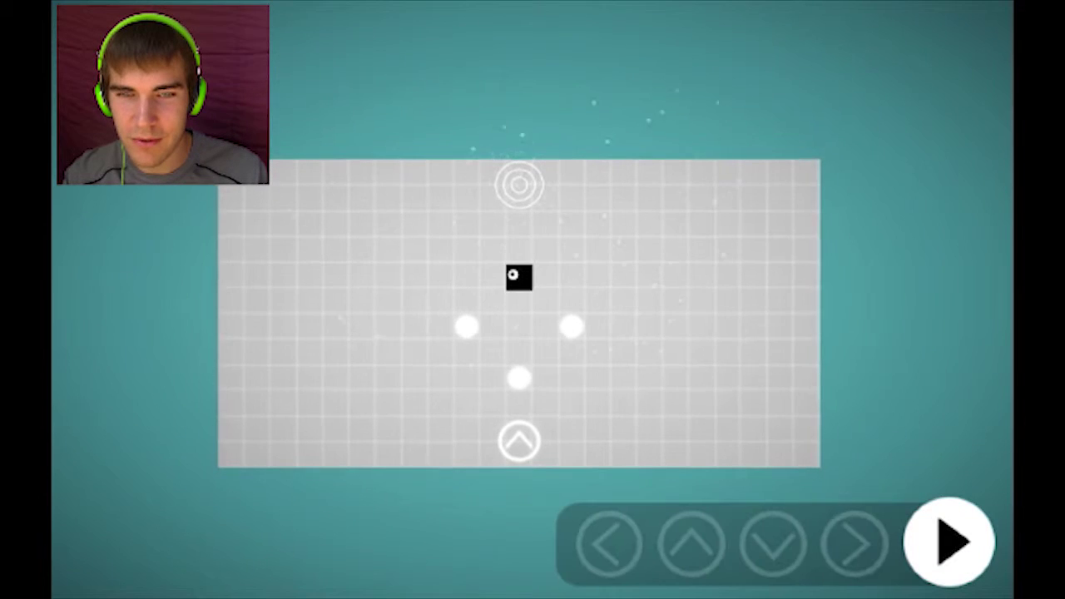
pyautogui.click(948, 542)
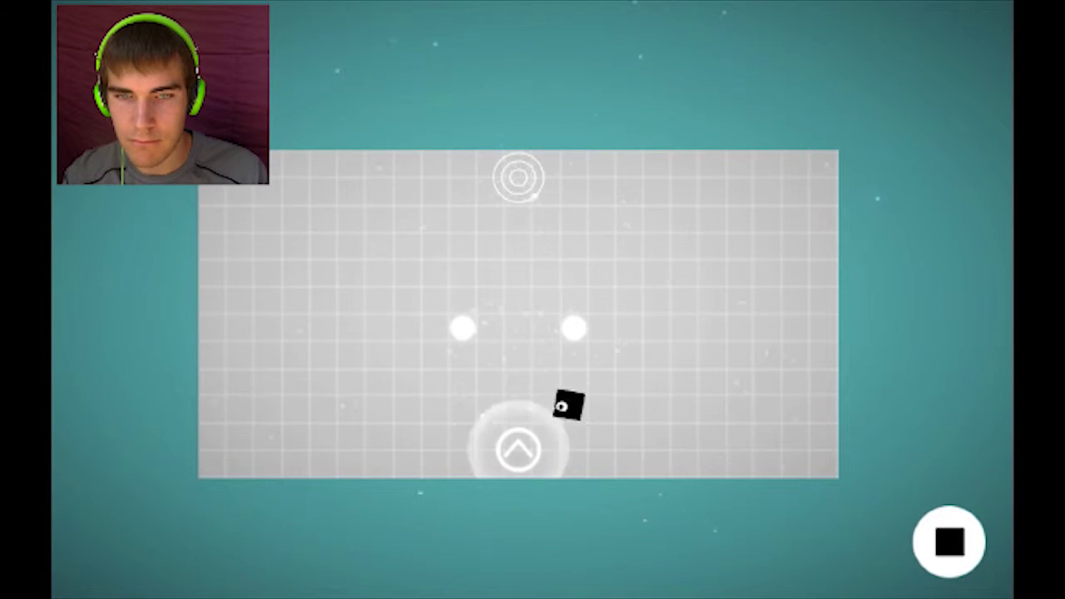
# Step: Retry from the completion menu and rerun until the level clears, finishing all ten levels with 30 dots
pyautogui.click(707, 478)
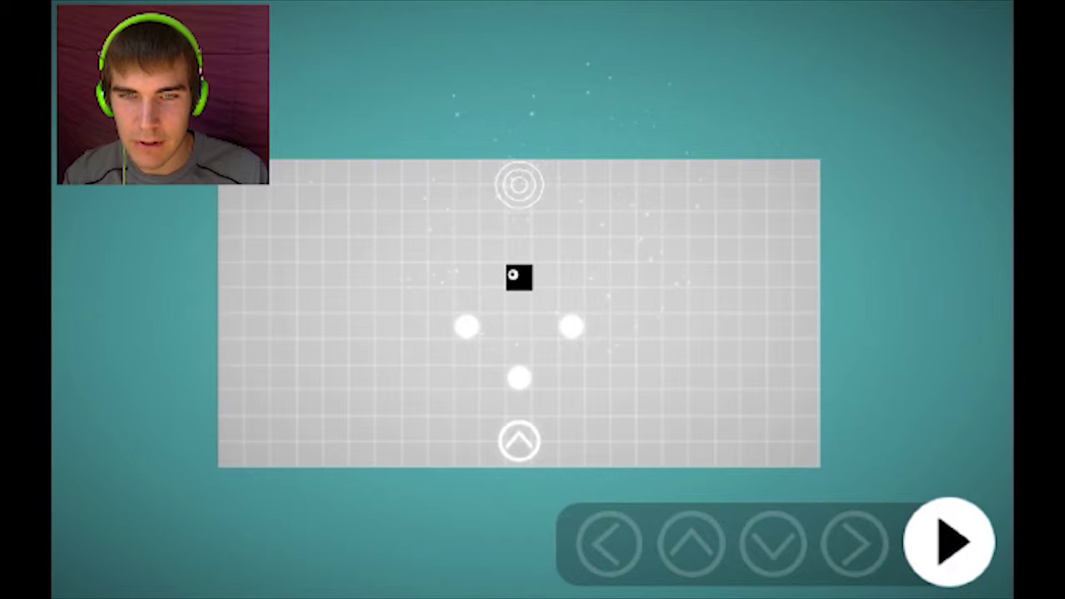
pyautogui.click(949, 542)
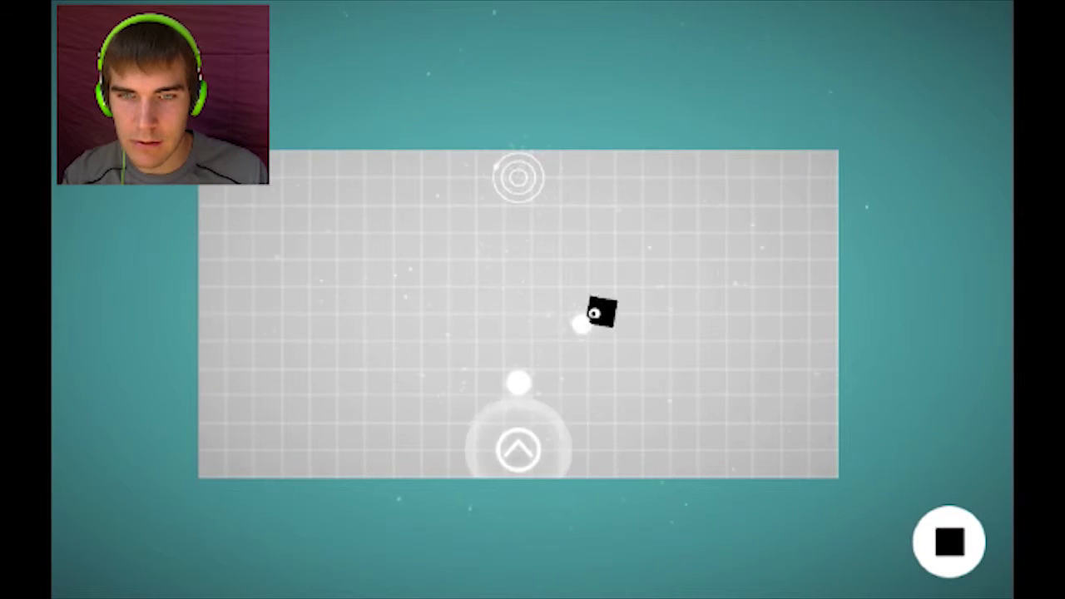
pyautogui.click(532, 480)
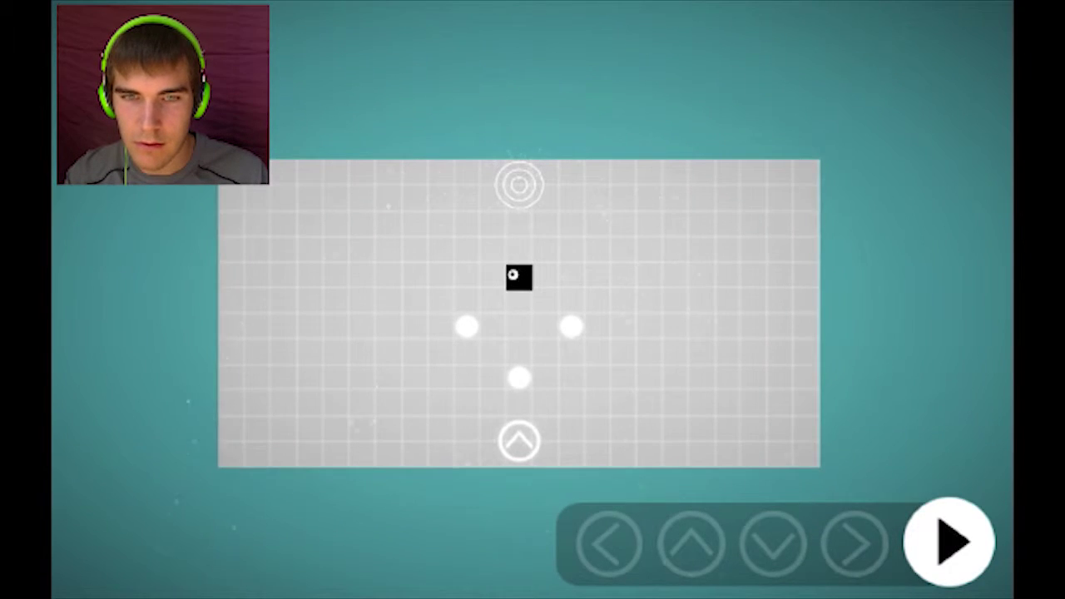
pyautogui.click(948, 541)
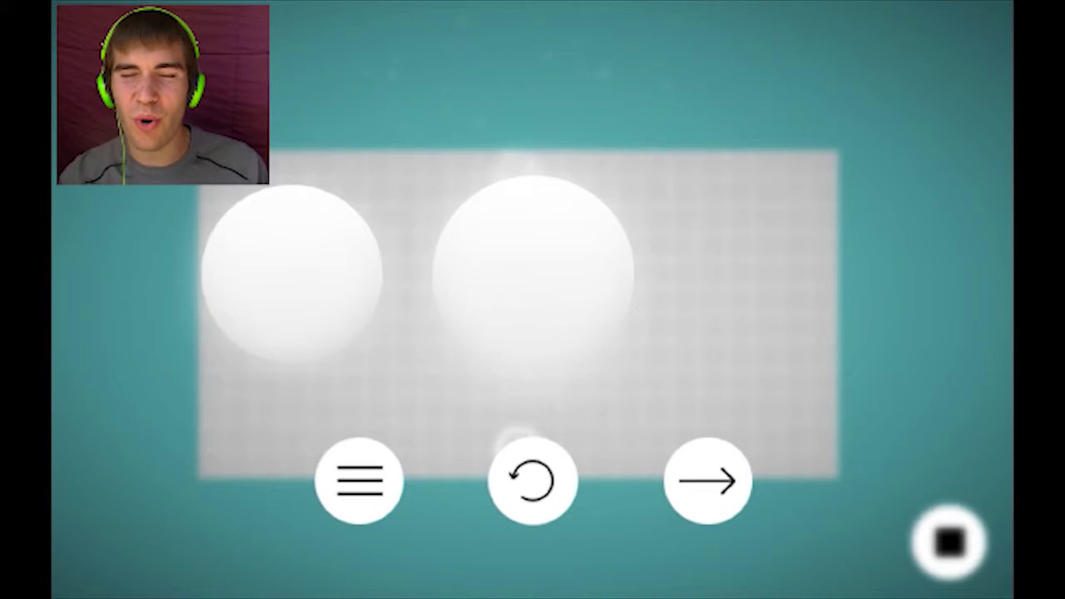
pyautogui.click(533, 480)
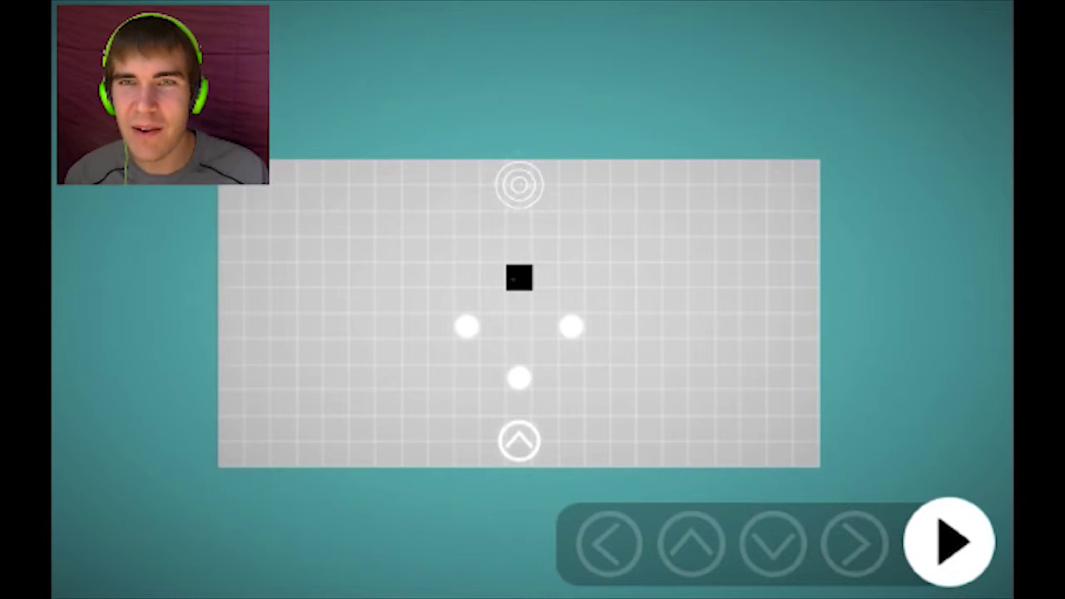
pyautogui.click(948, 542)
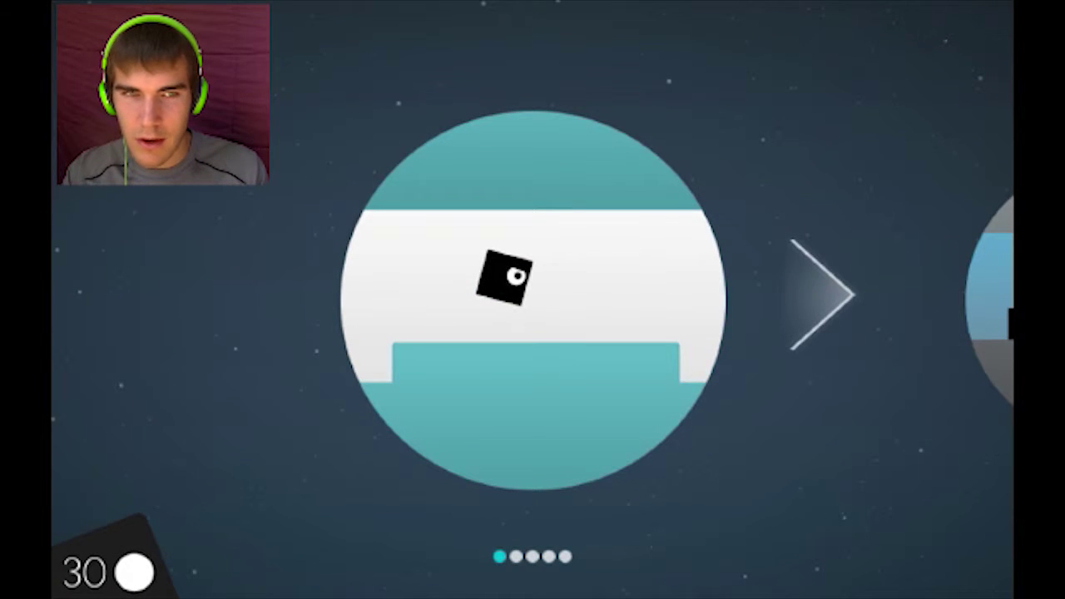
# Step: Browse to world 2 and start its first level, with three pillars above spikes
pyautogui.click(822, 294)
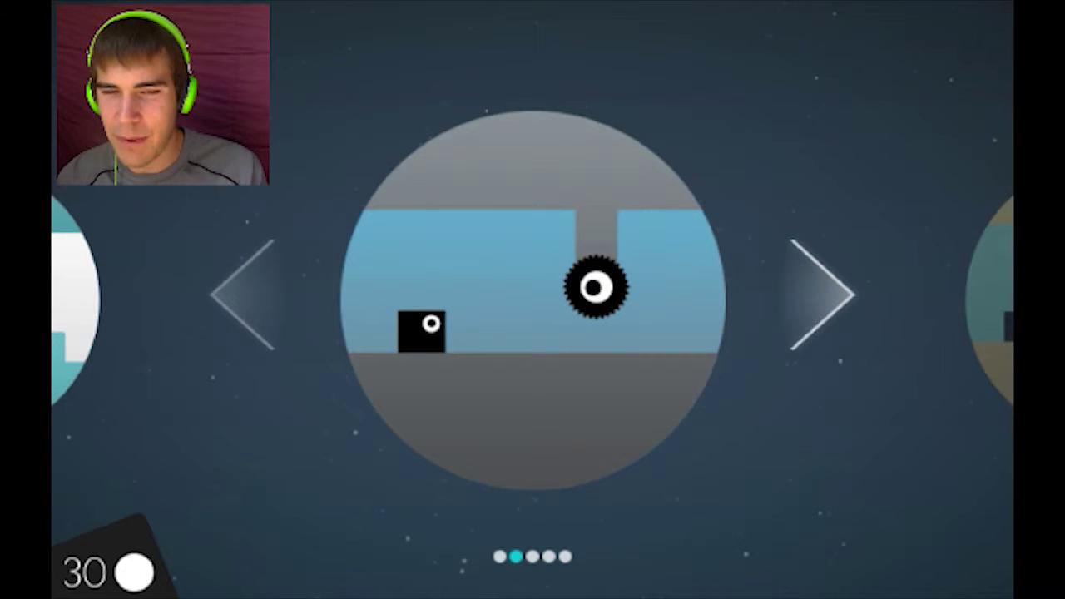
pyautogui.click(533, 300)
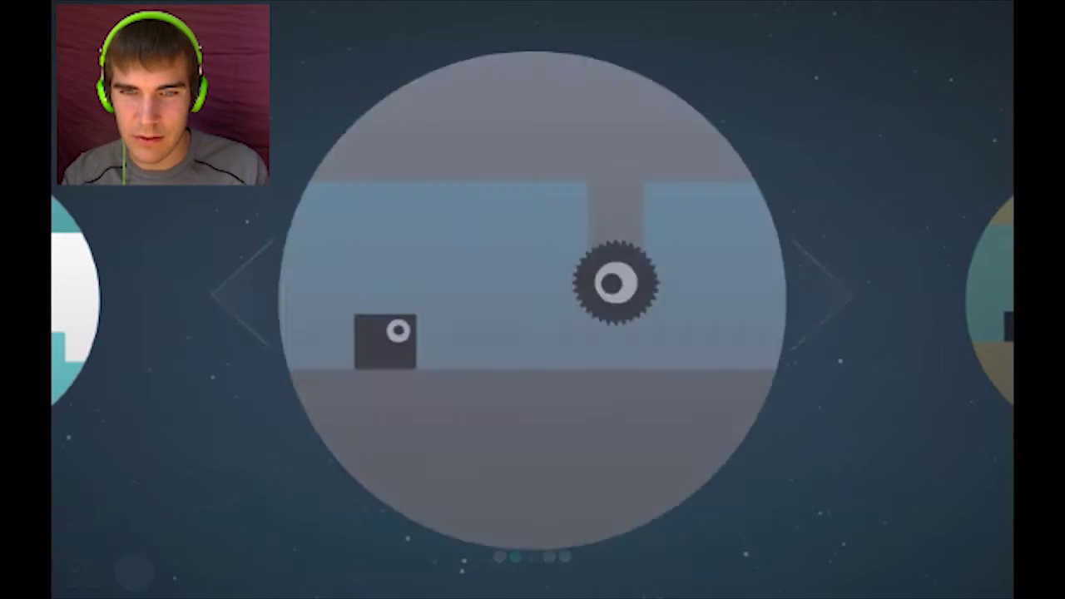
pyautogui.click(243, 183)
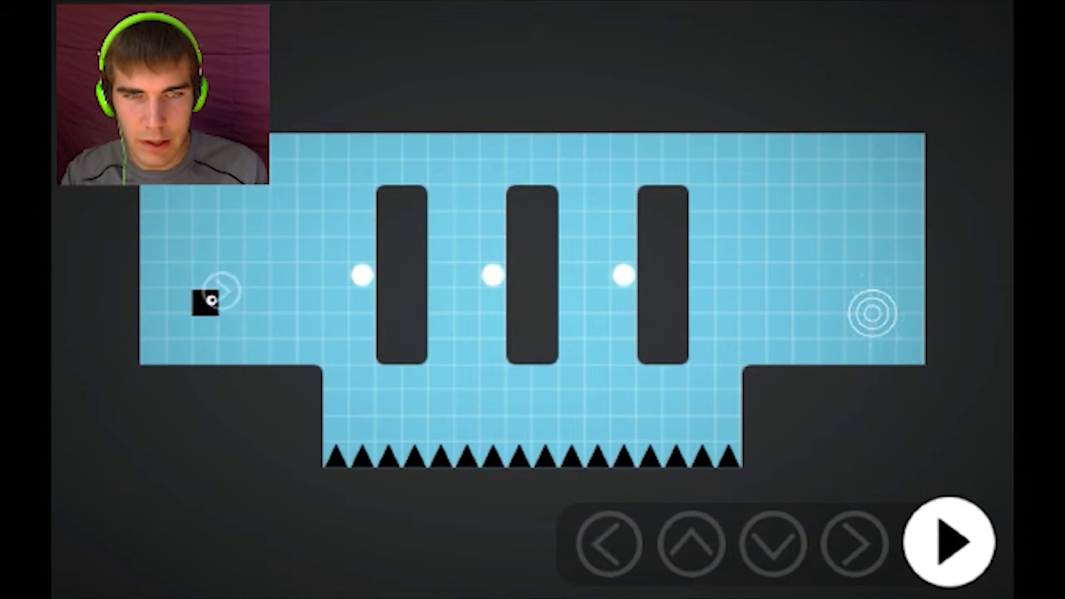
# Step: Add a rightward arrow, lower it level with the block, and run until all three dots are collected
pyautogui.click(217, 279)
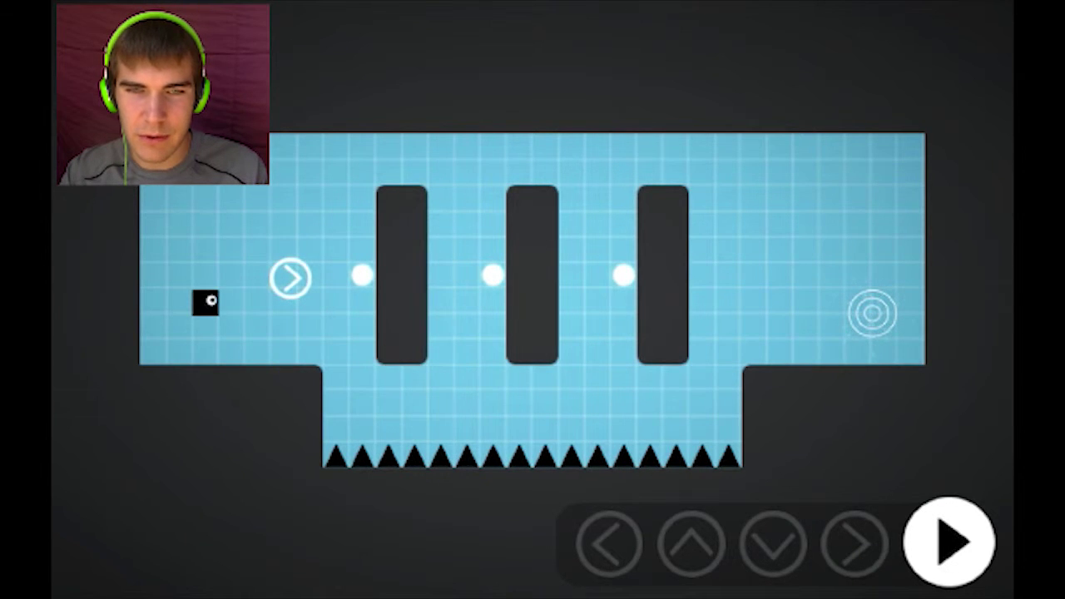
pyautogui.click(949, 542)
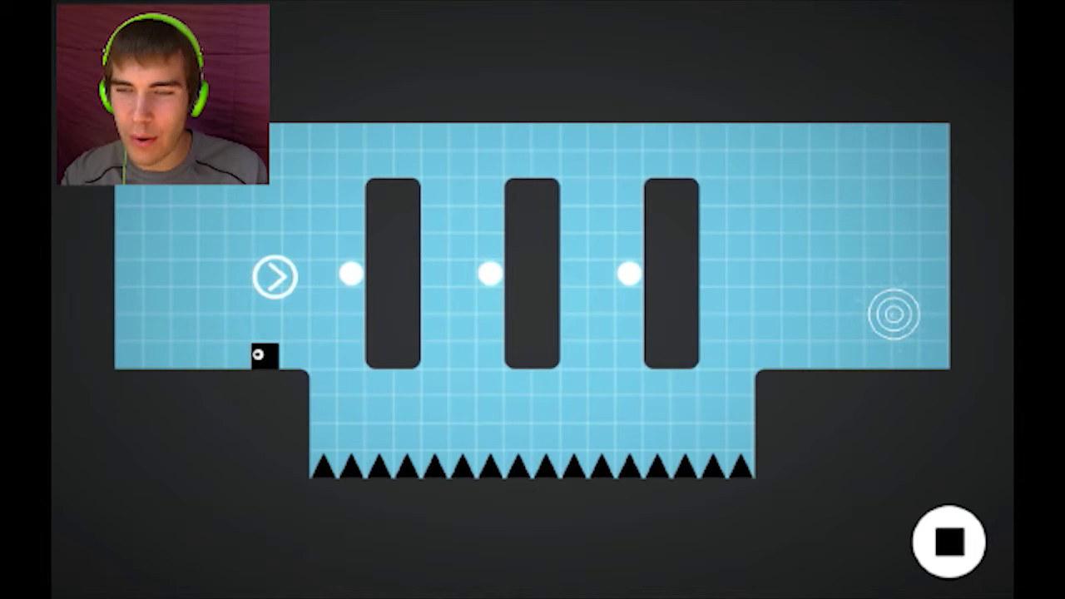
pyautogui.click(948, 541)
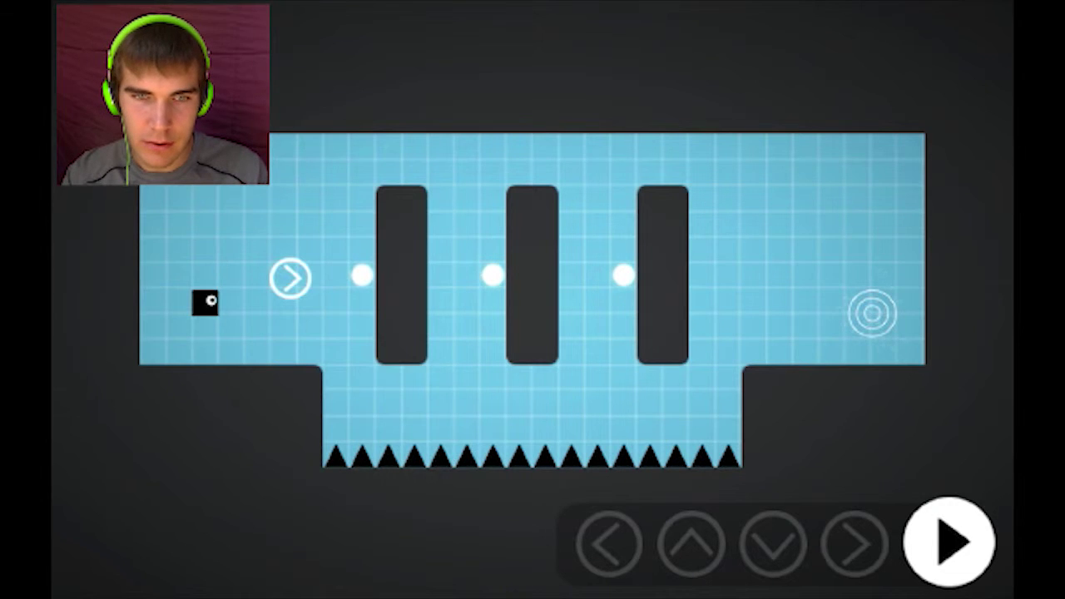
pyautogui.moveTo(294, 277); pyautogui.dragTo(286, 308)
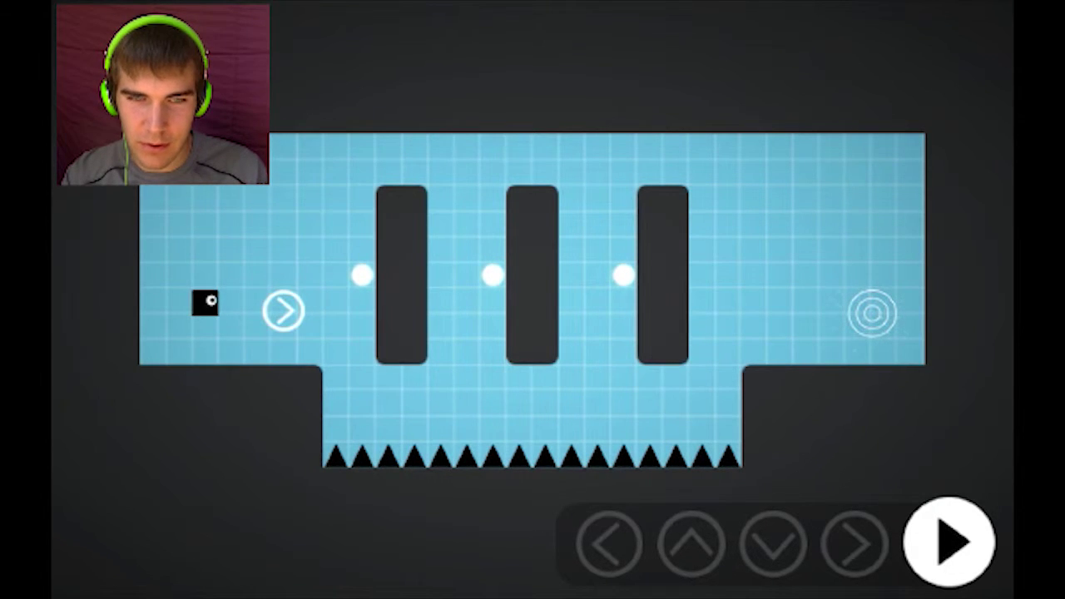
pyautogui.click(949, 542)
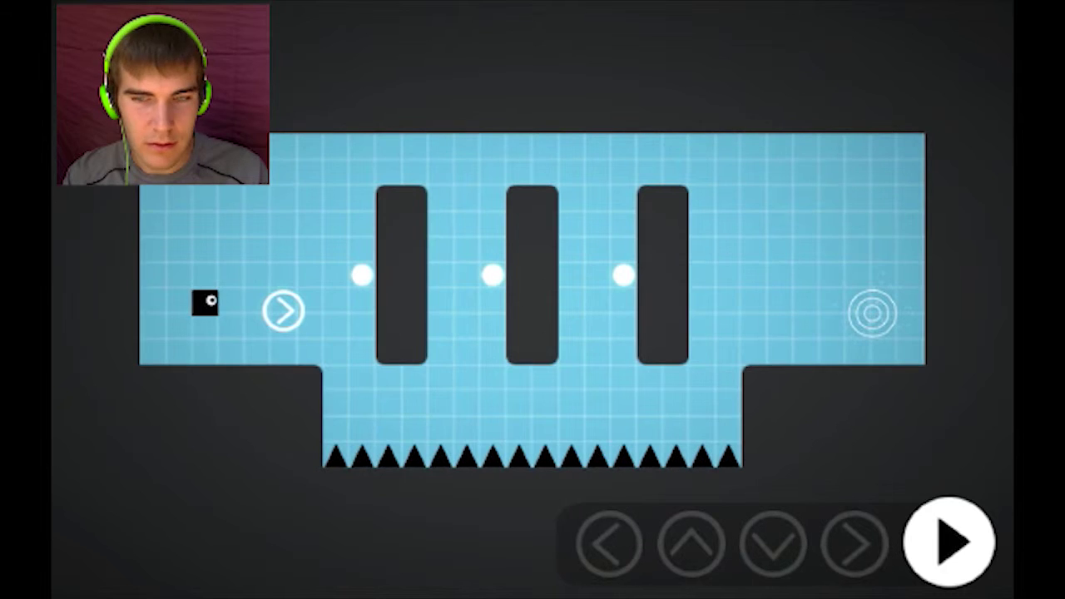
pyautogui.click(948, 542)
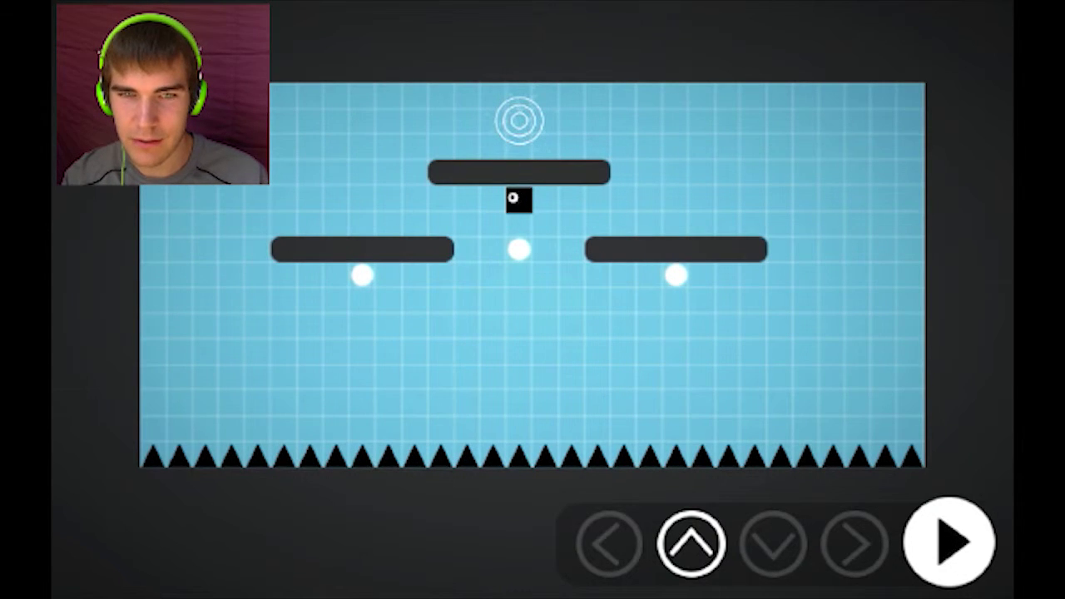
# Step: Place an upward arrow above the spikes below the block and run the level to completion
pyautogui.moveTo(690, 543)
pyautogui.mouseDown()
pyautogui.moveTo(519, 385)
pyautogui.moveTo(519, 406)
pyautogui.mouseUp()
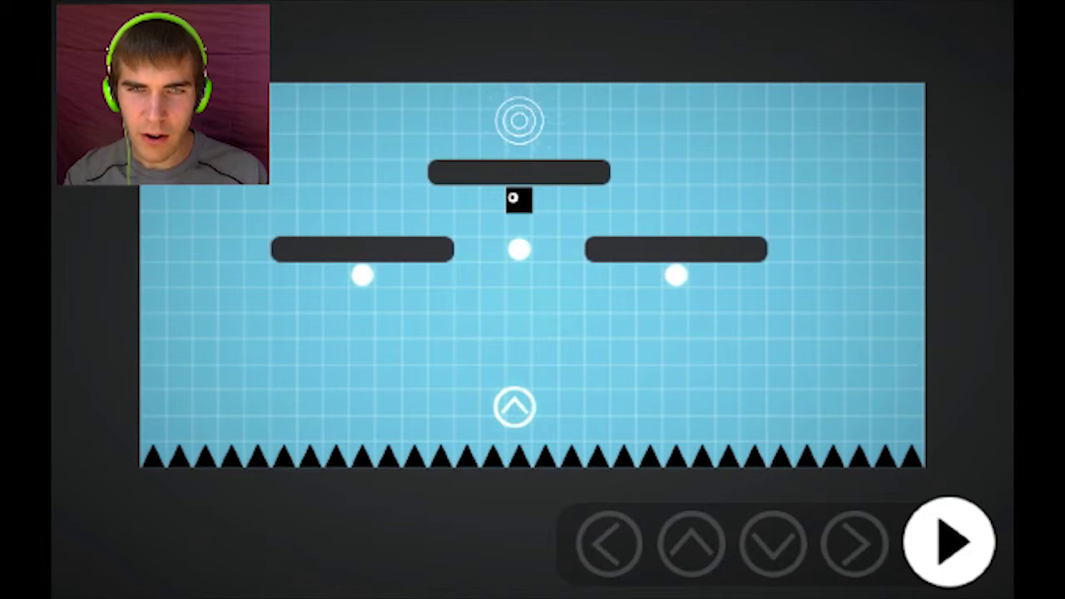
pyautogui.click(948, 541)
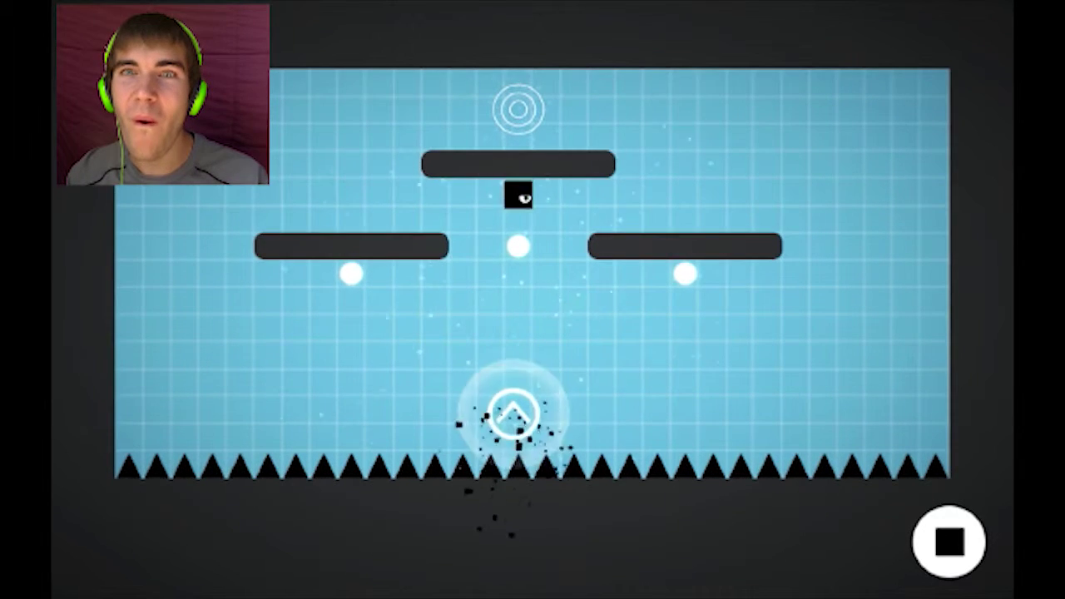
pyautogui.click(949, 541)
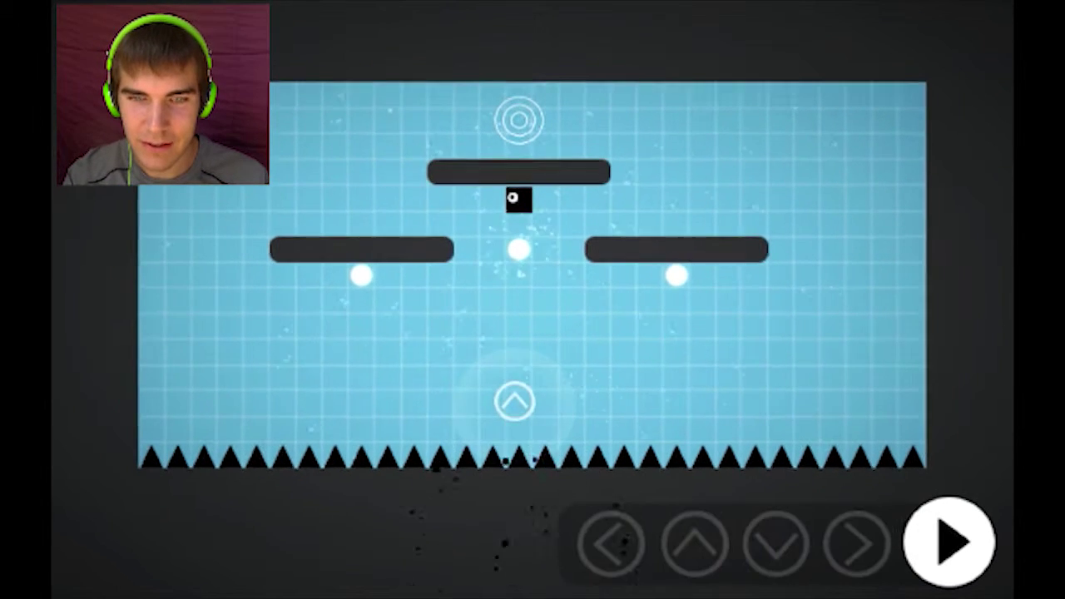
pyautogui.click(948, 541)
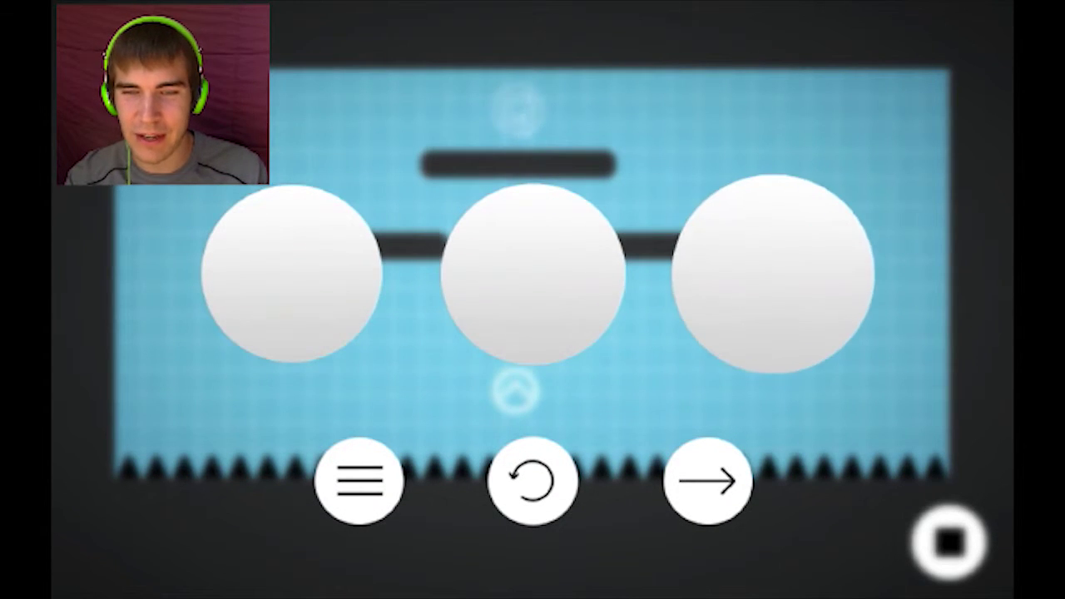
# Step: Go to the diagonal-dots corridor level, place an up arrow by the bottom spikes, and nudge it left
pyautogui.click(707, 481)
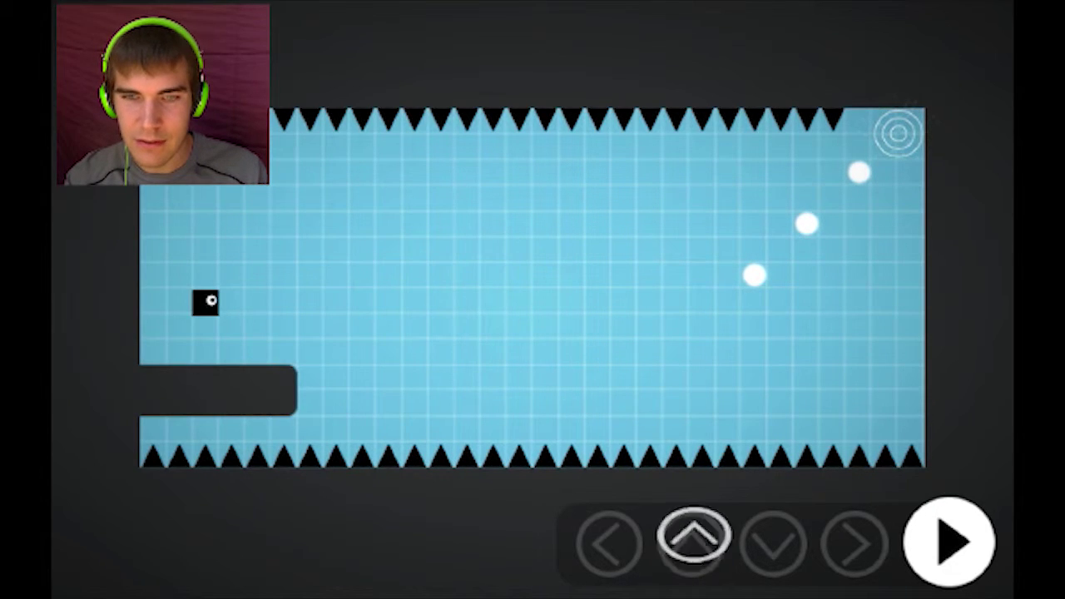
pyautogui.moveTo(691, 542)
pyautogui.mouseDown()
pyautogui.moveTo(519, 406)
pyautogui.moveTo(532, 406)
pyautogui.mouseUp()
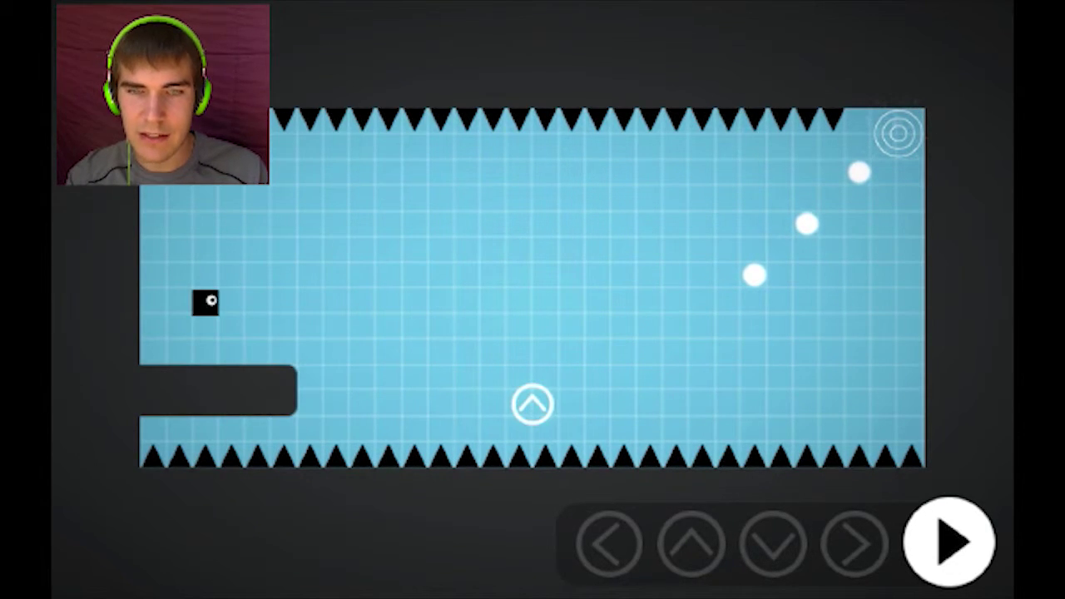
pyautogui.click(949, 543)
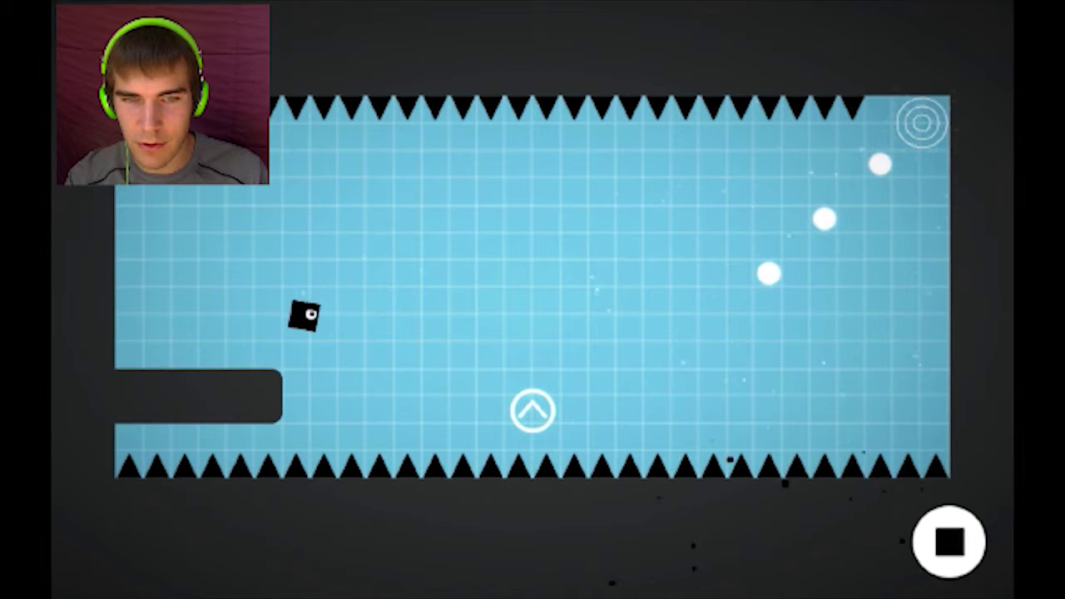
pyautogui.moveTo(533, 410); pyautogui.dragTo(492, 406)
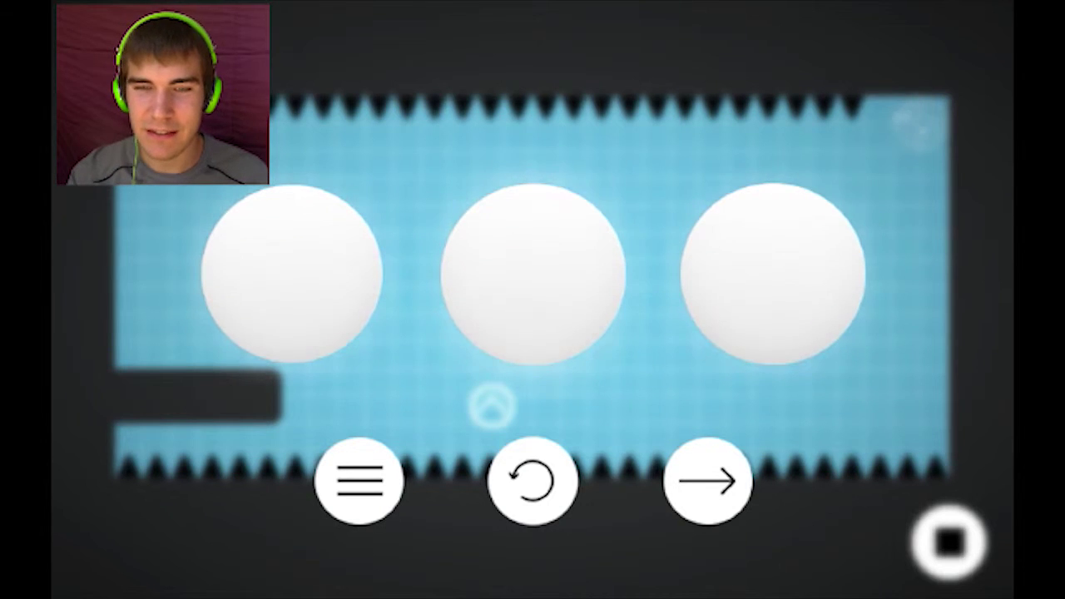
# Step: Go to the next level, place a rightward arrow above the block and a leftward arrow by the top dot, then run it
pyautogui.click(707, 481)
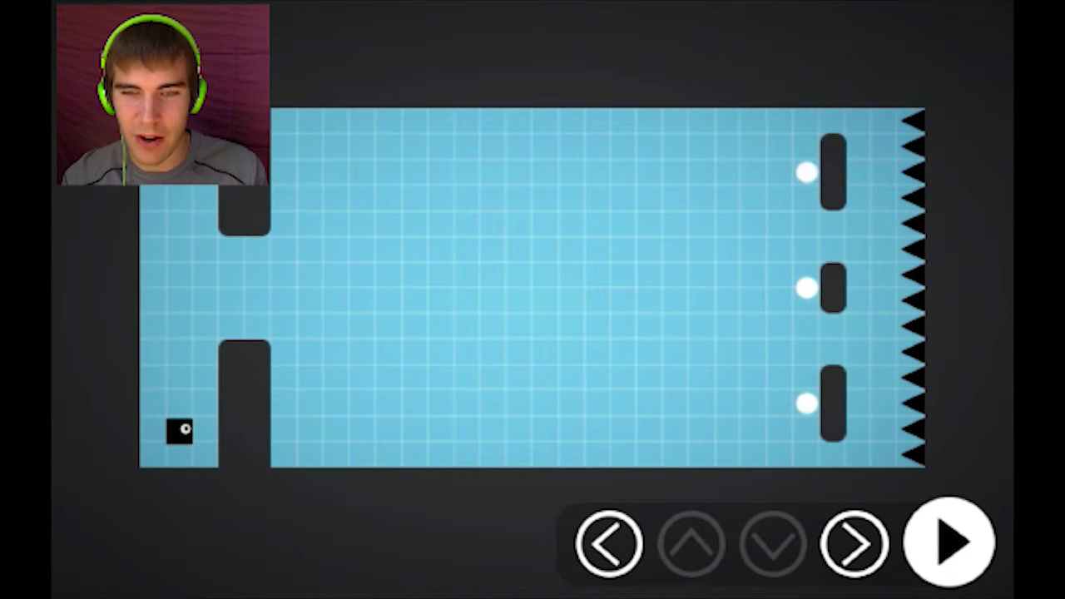
pyautogui.click(855, 543)
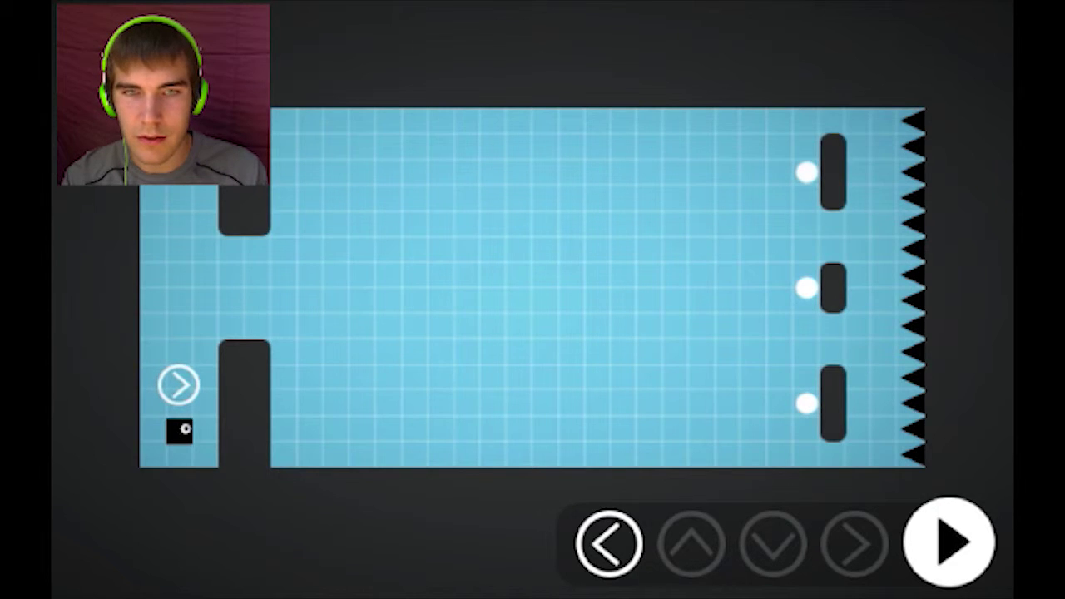
pyautogui.moveTo(608, 542); pyautogui.dragTo(747, 176)
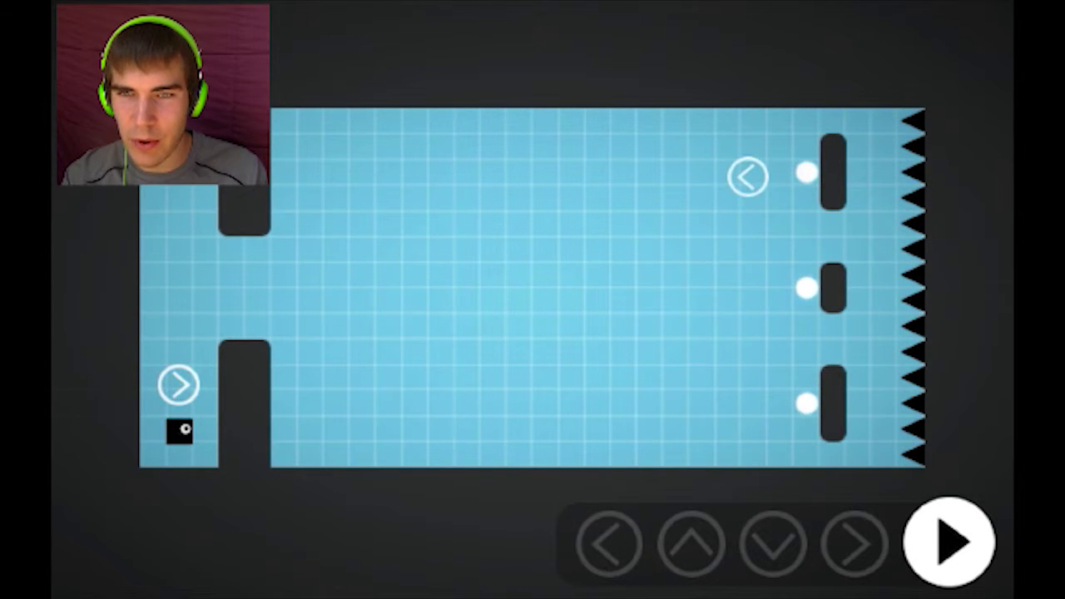
pyautogui.click(948, 543)
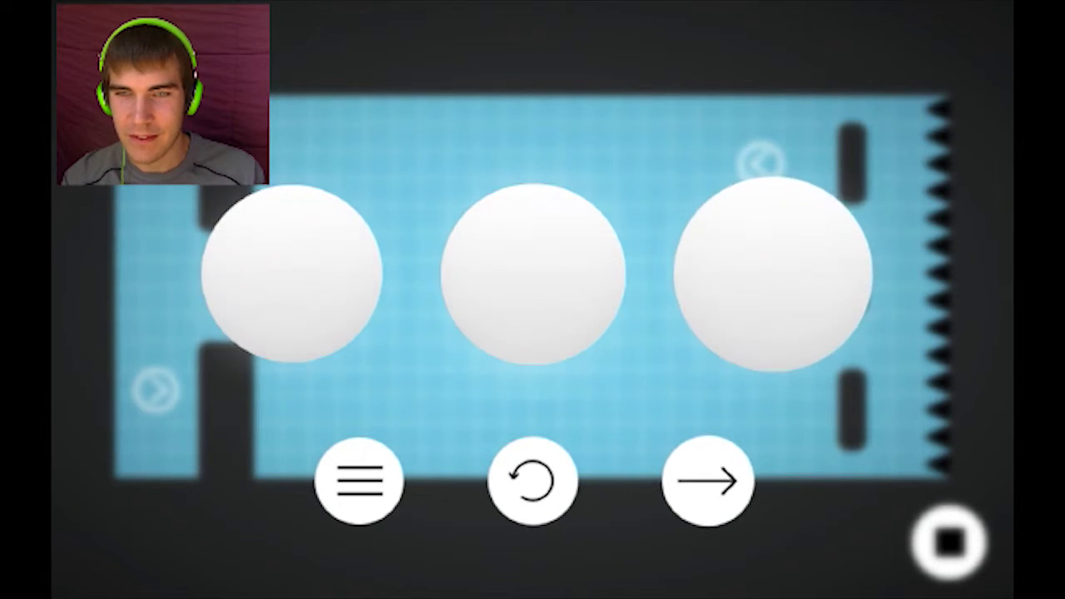
# Step: Go to the spiky-floor level, put an up arrow beneath the dots, and run it to completion
pyautogui.click(708, 481)
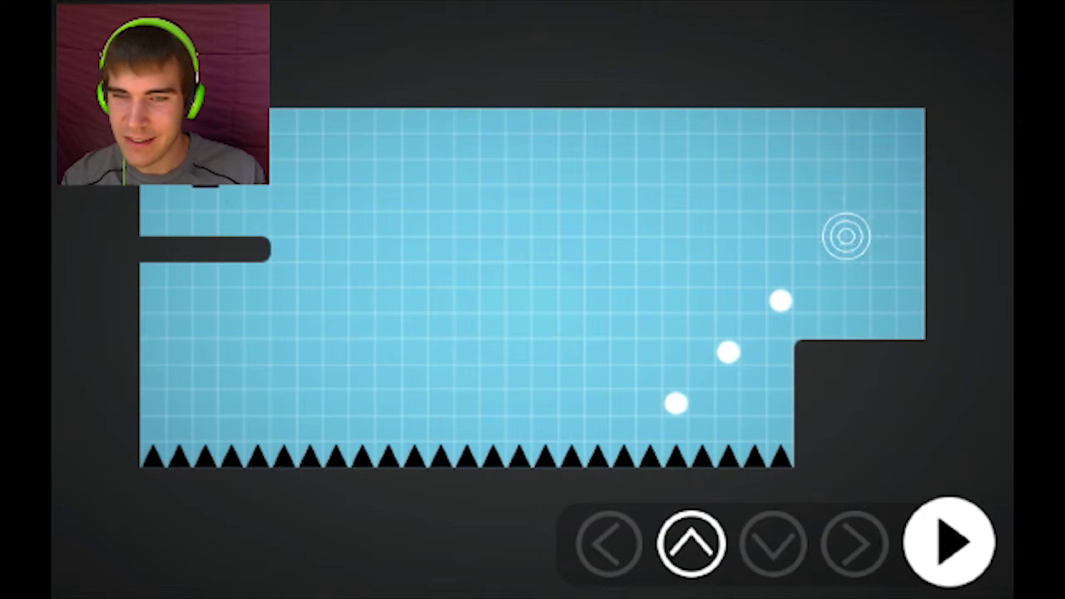
pyautogui.moveTo(691, 544)
pyautogui.mouseDown()
pyautogui.moveTo(682, 499)
pyautogui.moveTo(509, 369)
pyautogui.mouseUp()
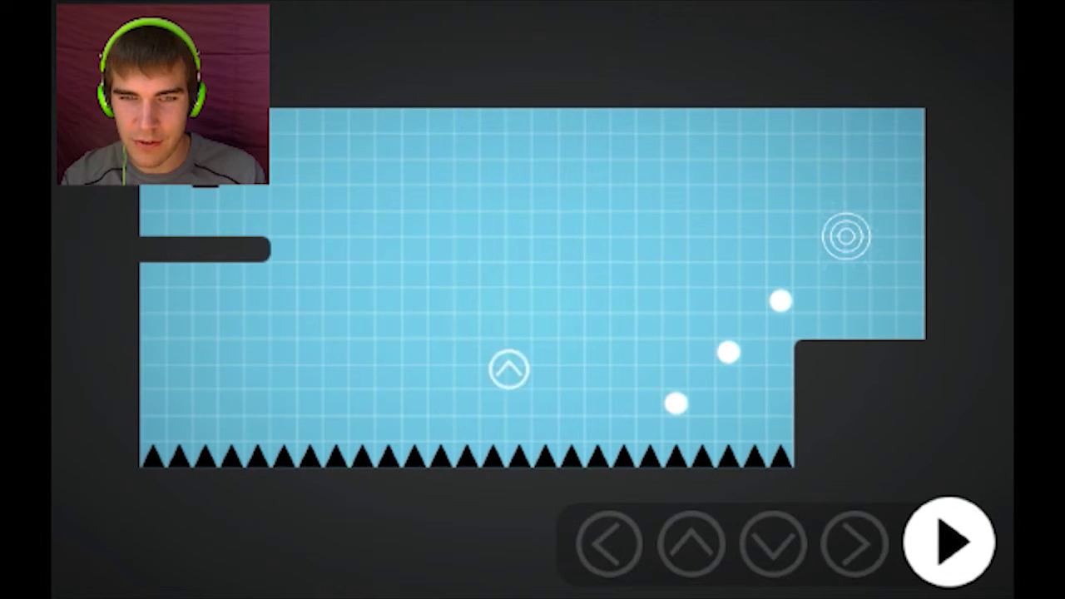
pyautogui.click(948, 542)
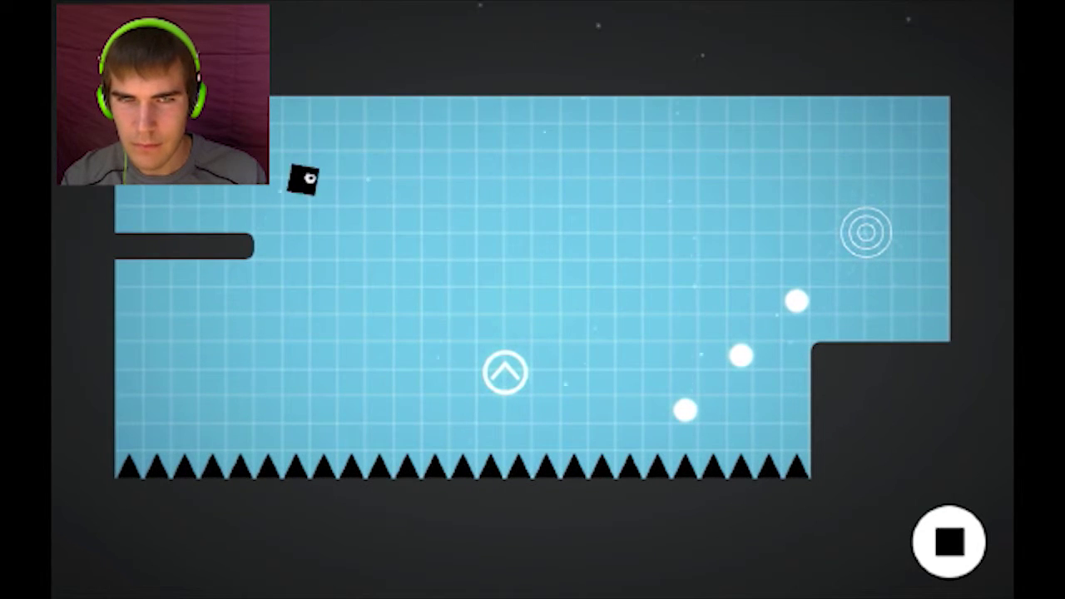
pyautogui.press('space')
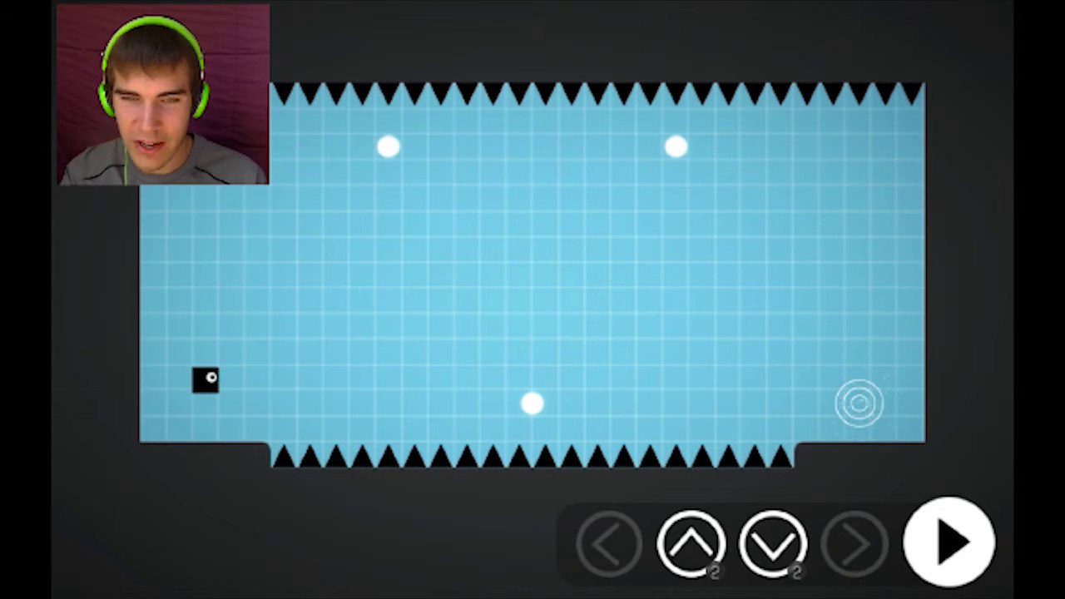
# Step: Place up arrows beside the cube and above the bottom dot, and down arrows under both upper dots, then run
pyautogui.moveTo(690, 543)
pyautogui.mouseDown()
pyautogui.moveTo(542, 421)
pyautogui.moveTo(349, 378)
pyautogui.moveTo(291, 381)
pyautogui.mouseUp()
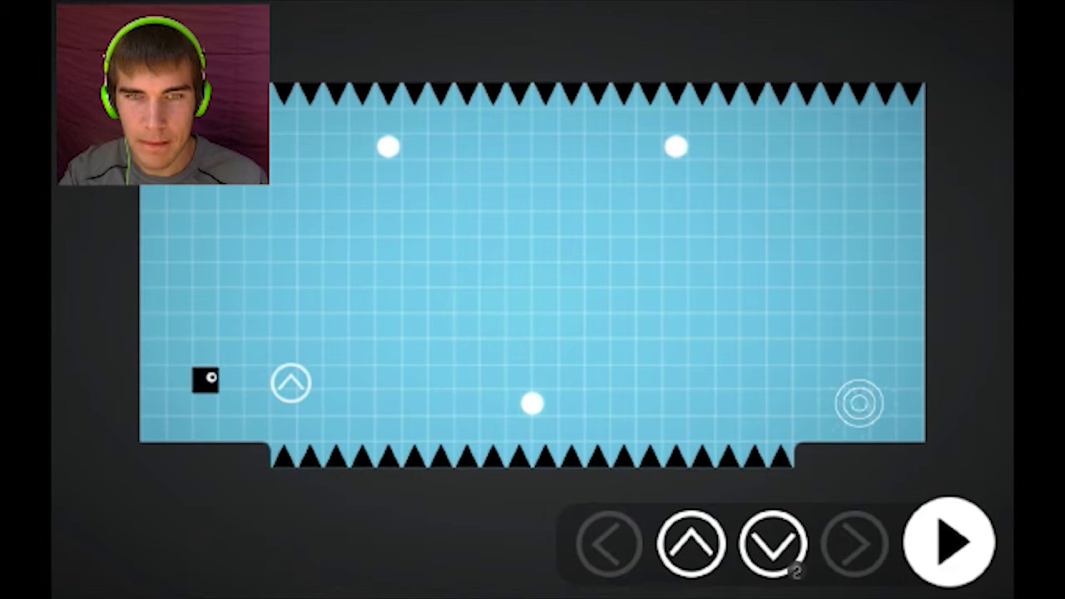
pyautogui.moveTo(773, 542)
pyautogui.mouseDown()
pyautogui.moveTo(523, 333)
pyautogui.moveTo(416, 197)
pyautogui.moveTo(390, 213)
pyautogui.mouseUp()
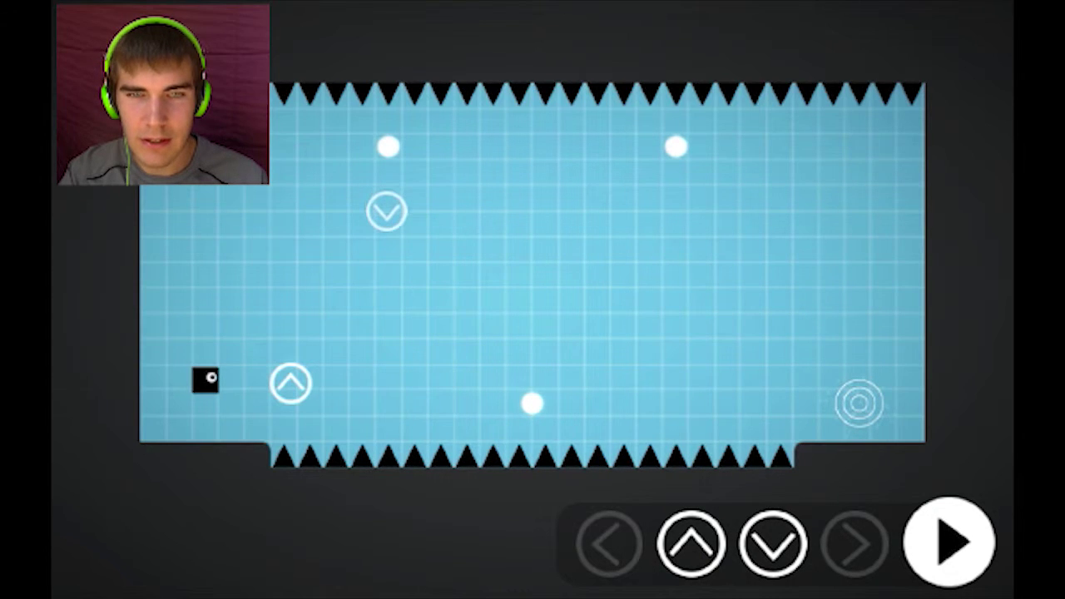
pyautogui.moveTo(691, 542)
pyautogui.mouseDown()
pyautogui.moveTo(590, 388)
pyautogui.moveTo(530, 350)
pyautogui.mouseUp()
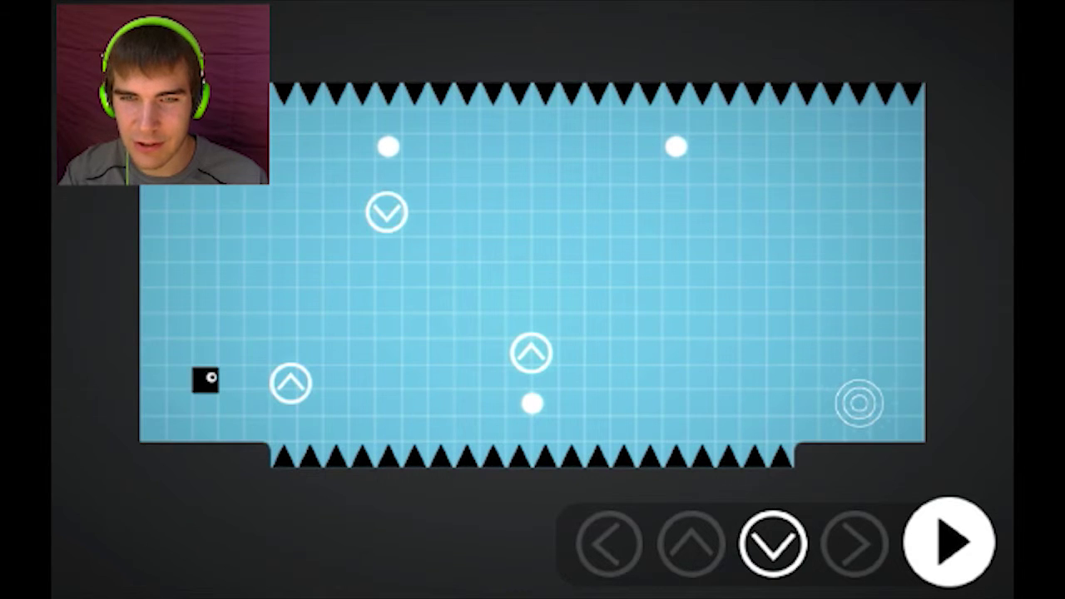
pyautogui.moveTo(773, 542)
pyautogui.mouseDown()
pyautogui.moveTo(782, 533)
pyautogui.moveTo(675, 198)
pyautogui.mouseUp()
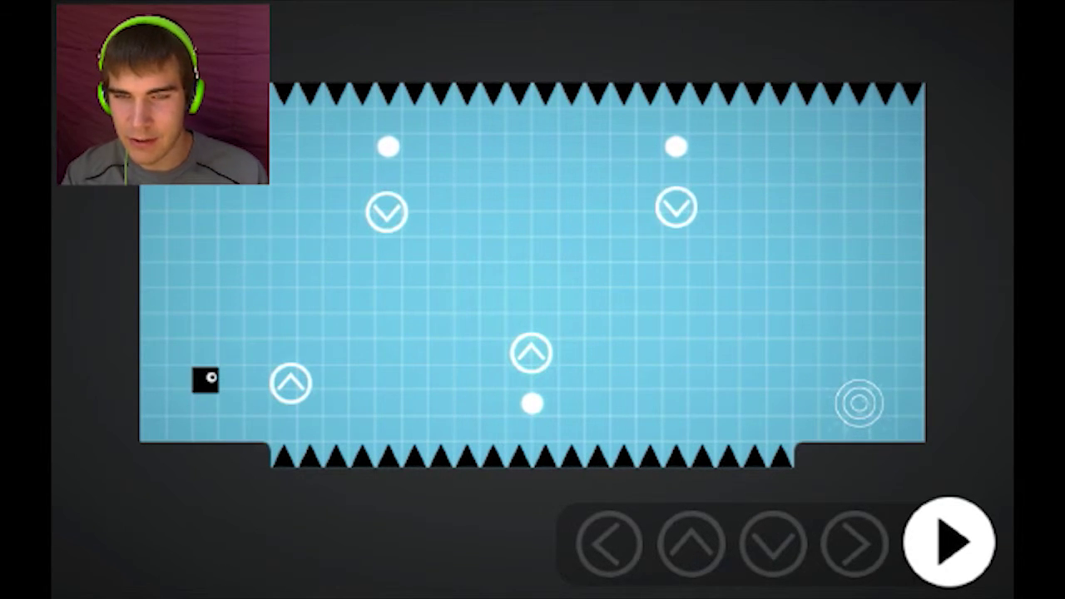
pyautogui.click(948, 542)
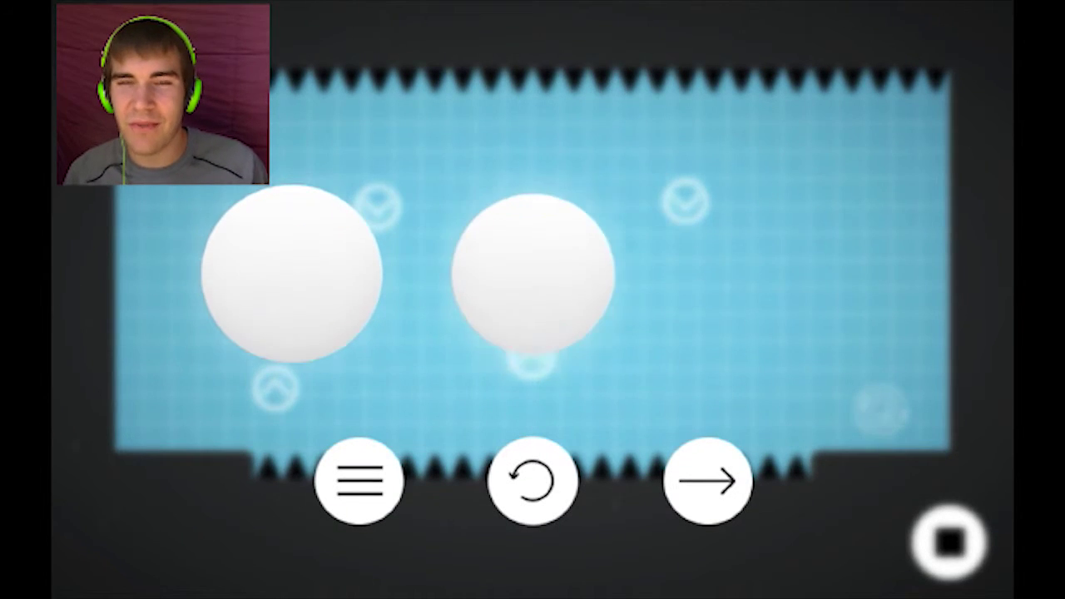
# Step: Go to the three-ledge level, place an up arrow at the lower left, and run it to completion
pyautogui.click(707, 481)
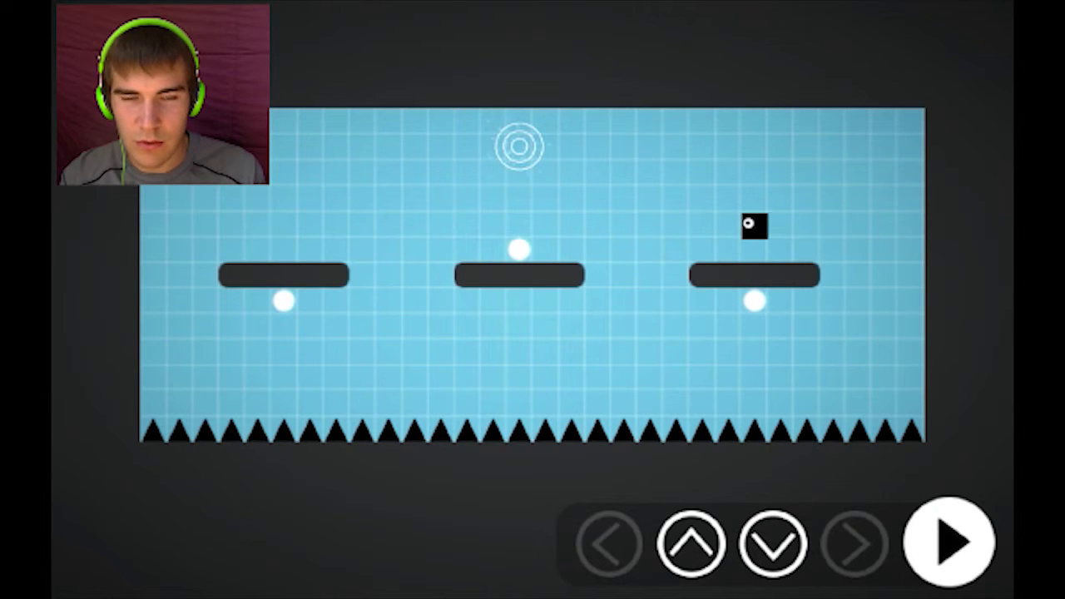
pyautogui.moveTo(691, 543); pyautogui.dragTo(183, 359)
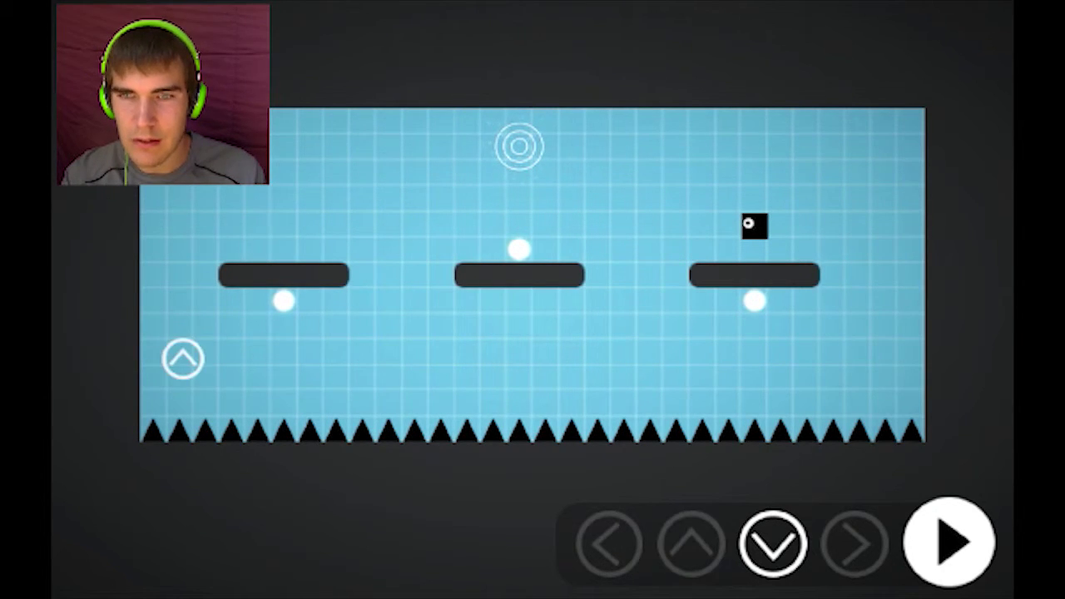
pyautogui.click(948, 542)
pyautogui.click(949, 542)
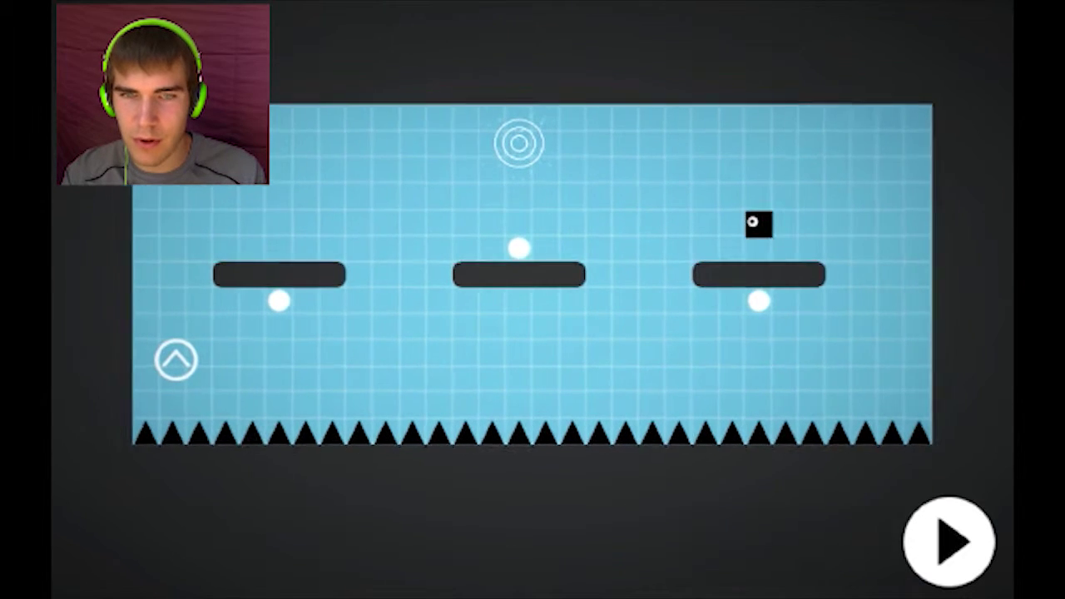
pyautogui.click(949, 542)
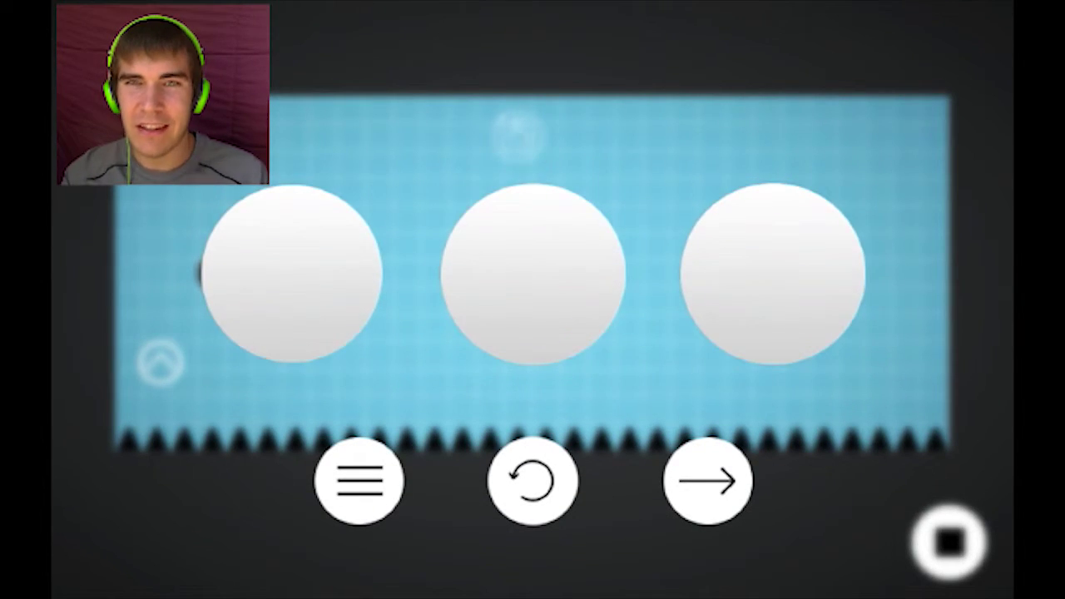
# Step: Go to the central-platform level and rearrange the left, right and down arrows over repeated runs until it is solved
pyautogui.click(707, 480)
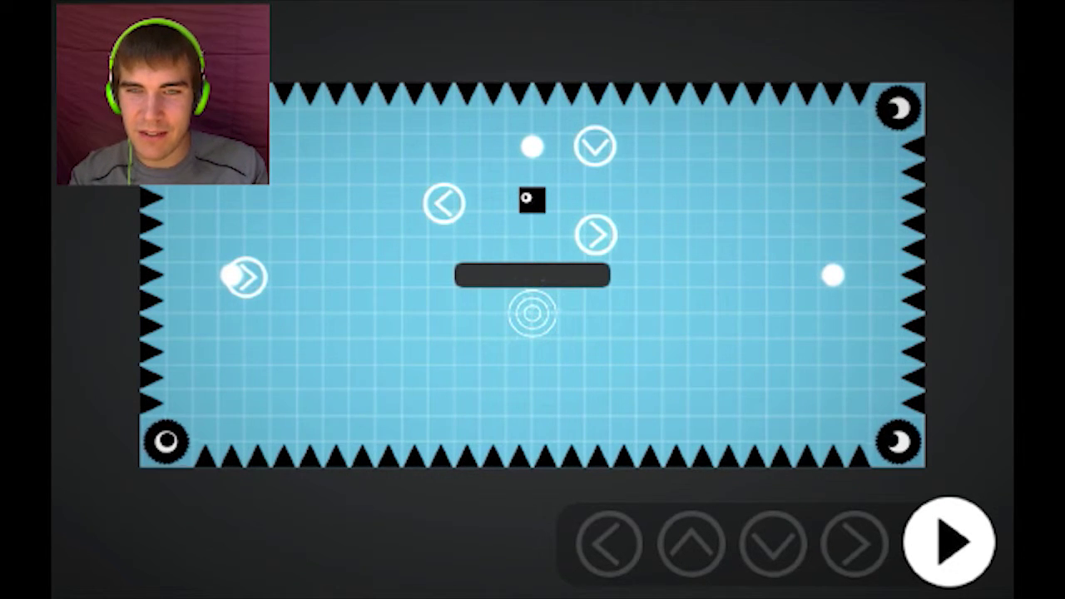
pyautogui.press('space')
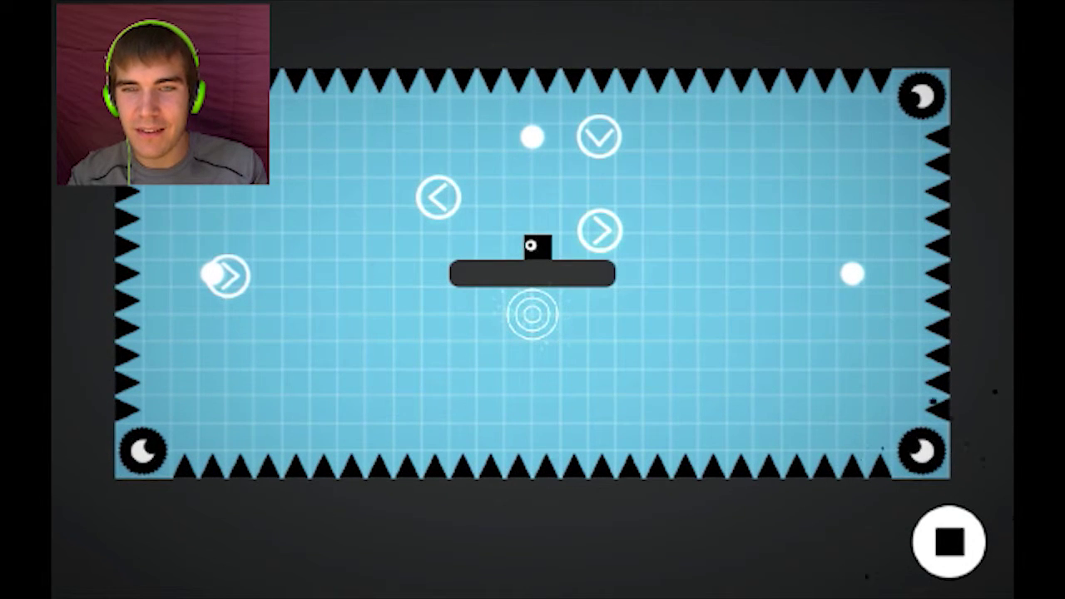
pyautogui.click(948, 541)
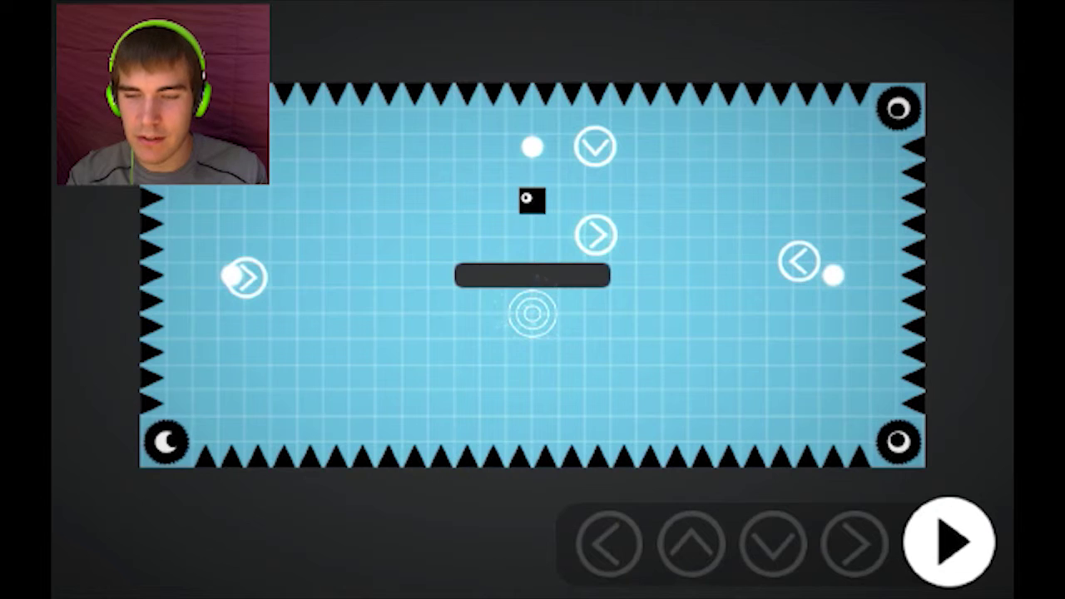
pyautogui.click(948, 541)
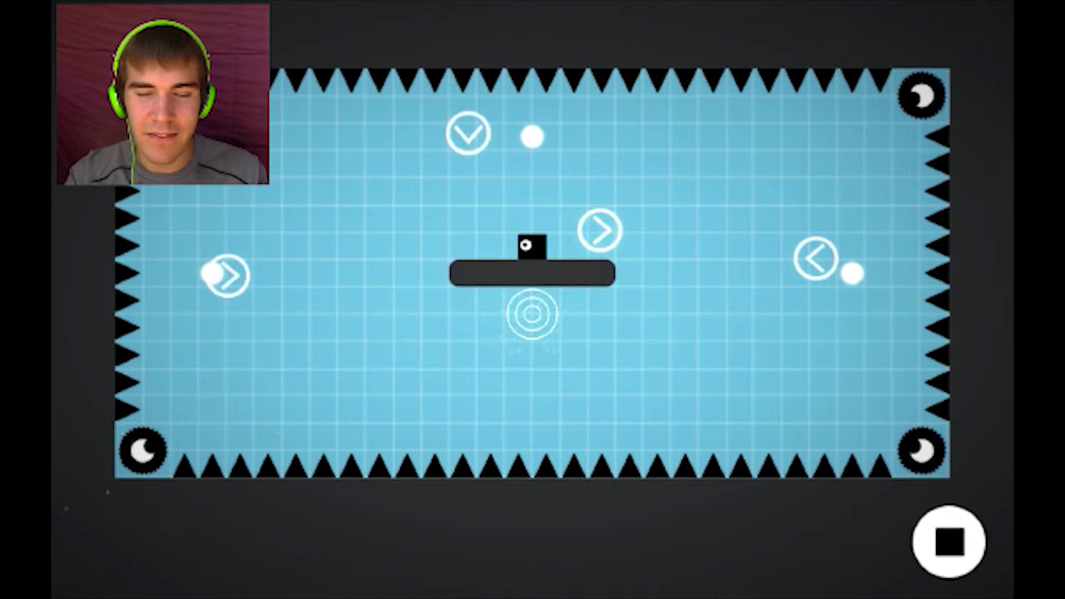
pyautogui.click(948, 541)
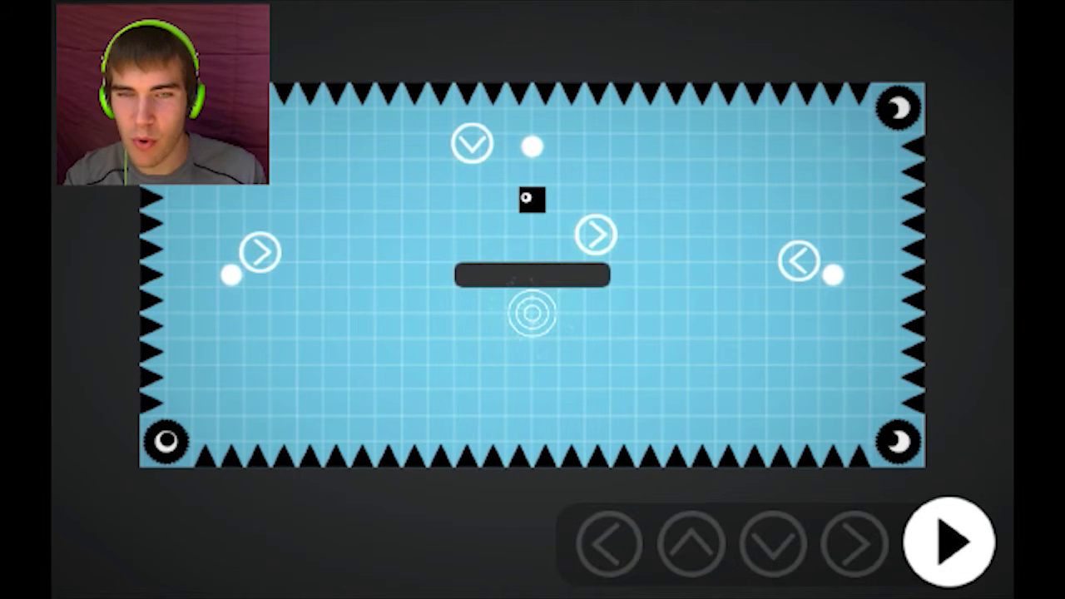
pyautogui.click(948, 541)
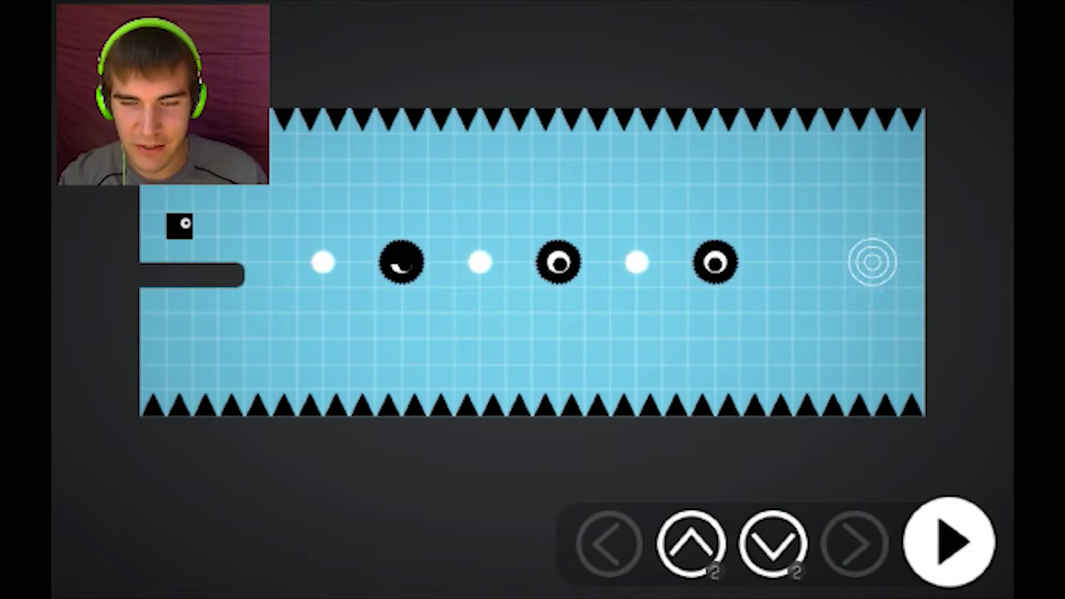
# Step: Test-run the spiked-ball corridor, then run again with up and down arrows placed between the spiked balls
pyautogui.click(949, 542)
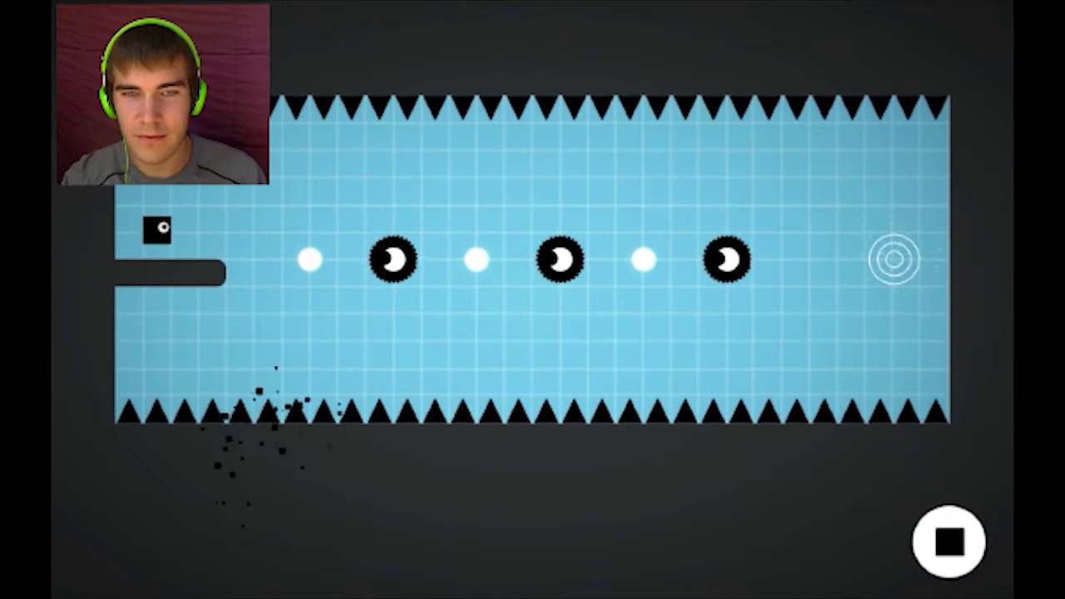
pyautogui.click(949, 542)
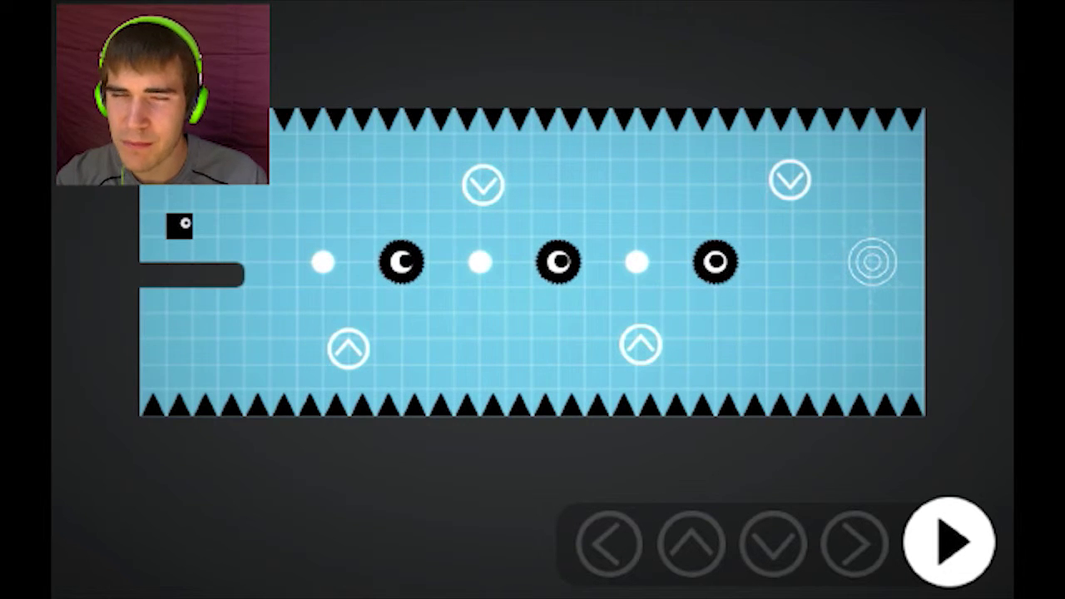
pyautogui.click(949, 541)
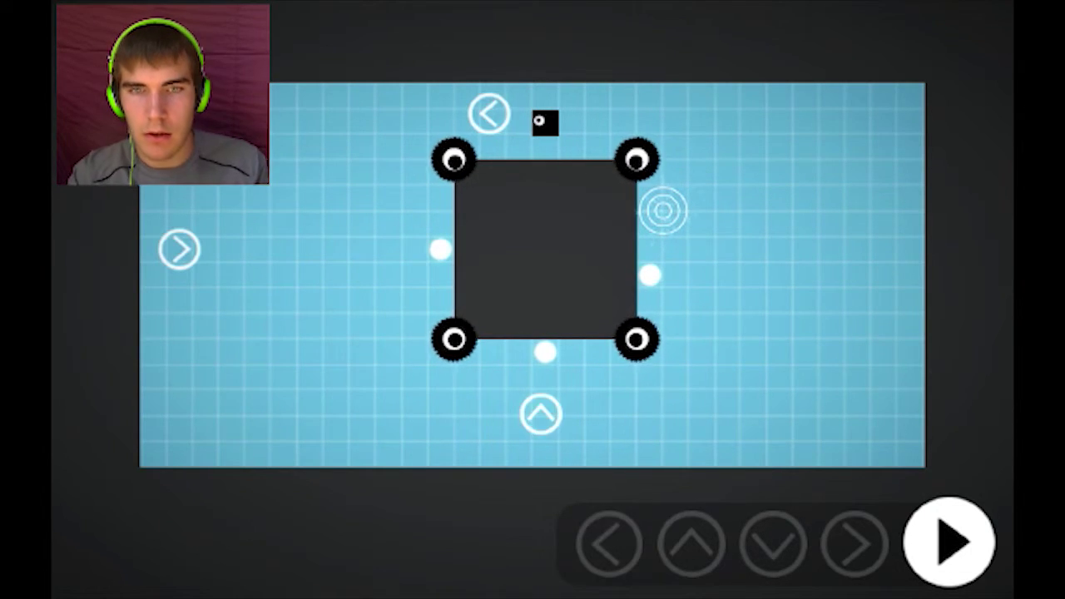
# Step: Run the square-block level twice until it completes, bringing the world's total to 60 dots
pyautogui.click(949, 541)
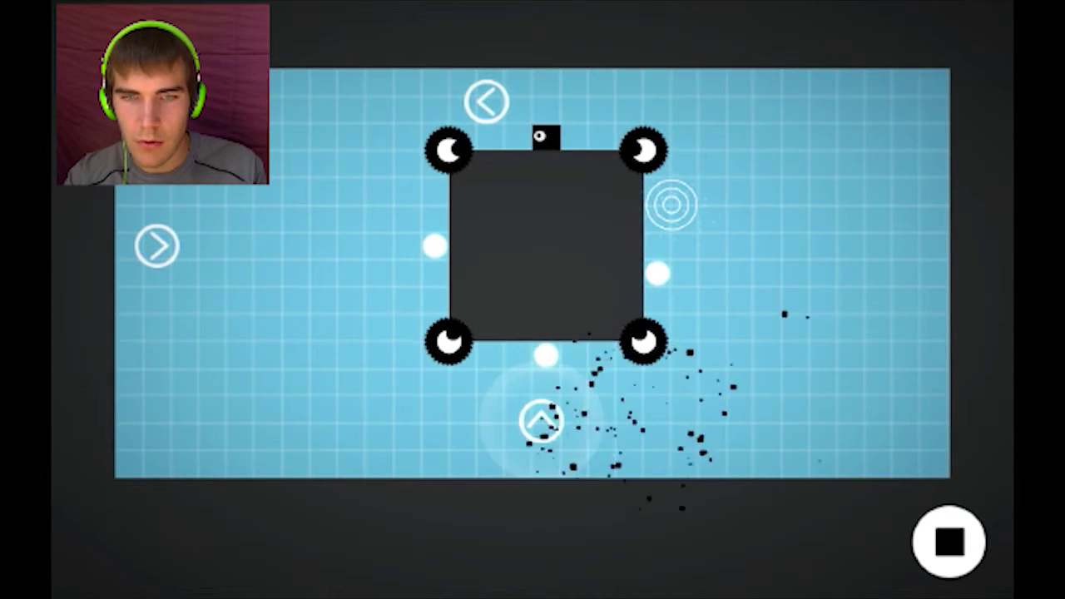
pyautogui.click(948, 543)
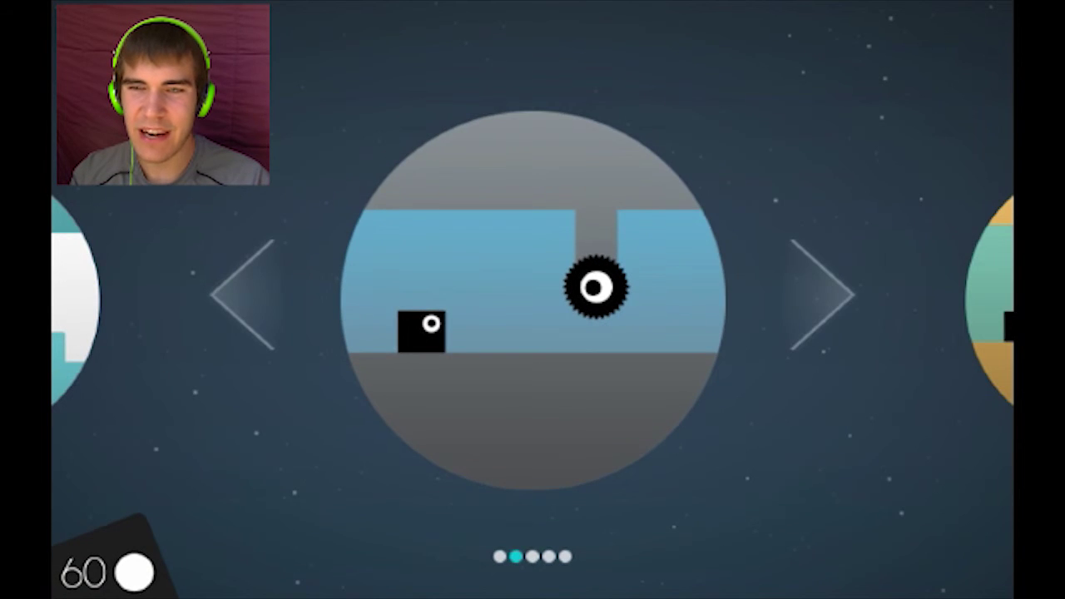
# Step: Browse to the third world and load level 21, the teal grid with eight hanging blocks
pyautogui.click(819, 296)
pyautogui.click(532, 299)
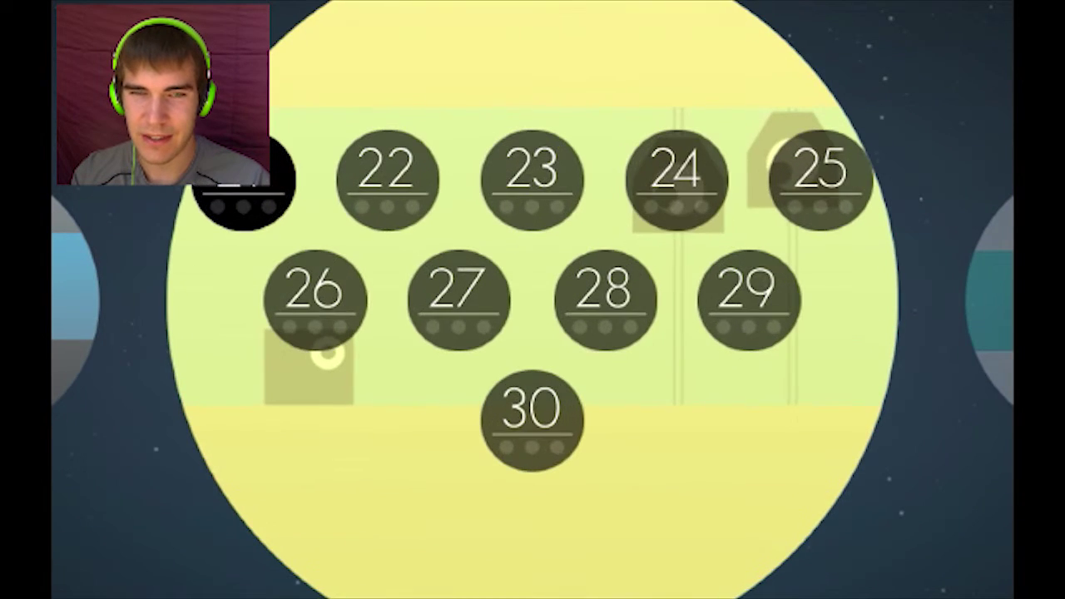
pyautogui.click(244, 181)
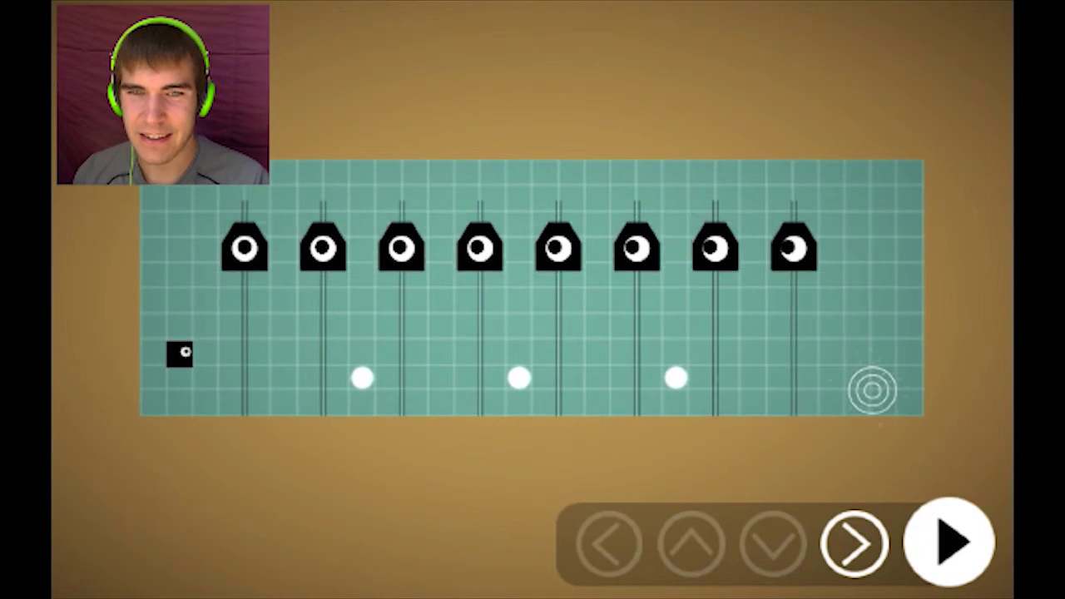